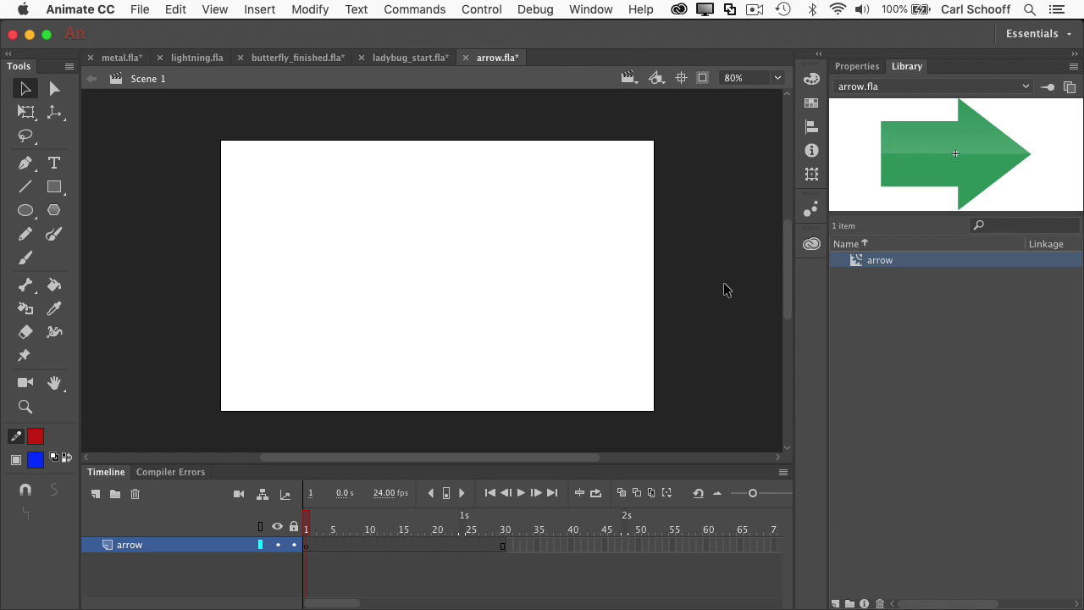
- Drag a green arrow instance from the Library onto the pasteboard left of the stage at frame 1
{"action": "left_click", "coordinate": [150, 546]}
{"action": "left_click", "coordinate": [164, 566]}
{"action": "mouse_move", "coordinate": [308, 527]}
{"action": "left_mouse_down"}
{"action": "mouse_move", "coordinate": [501, 525]}
{"action": "mouse_move", "coordinate": [294, 526]}
{"action": "left_mouse_up"}
{"action": "left_click_drag", "start_coordinate": [889, 156], "coordinate": [173, 296]}
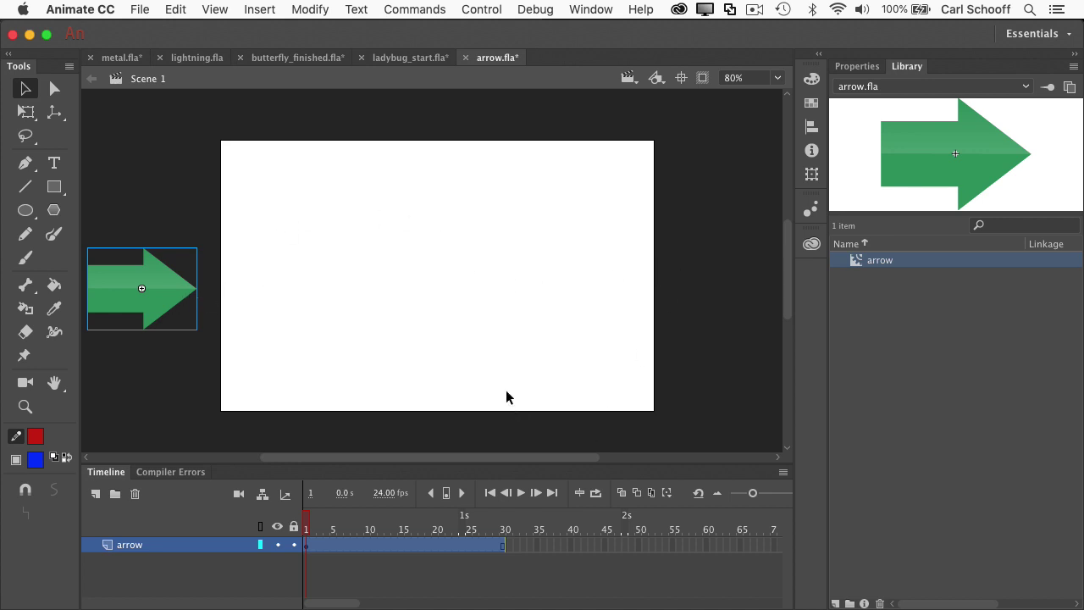
- Add a 'Guide: arrow' classic motion guide layer above the arrow layer and select it
{"action": "right_click", "coordinate": [150, 549]}
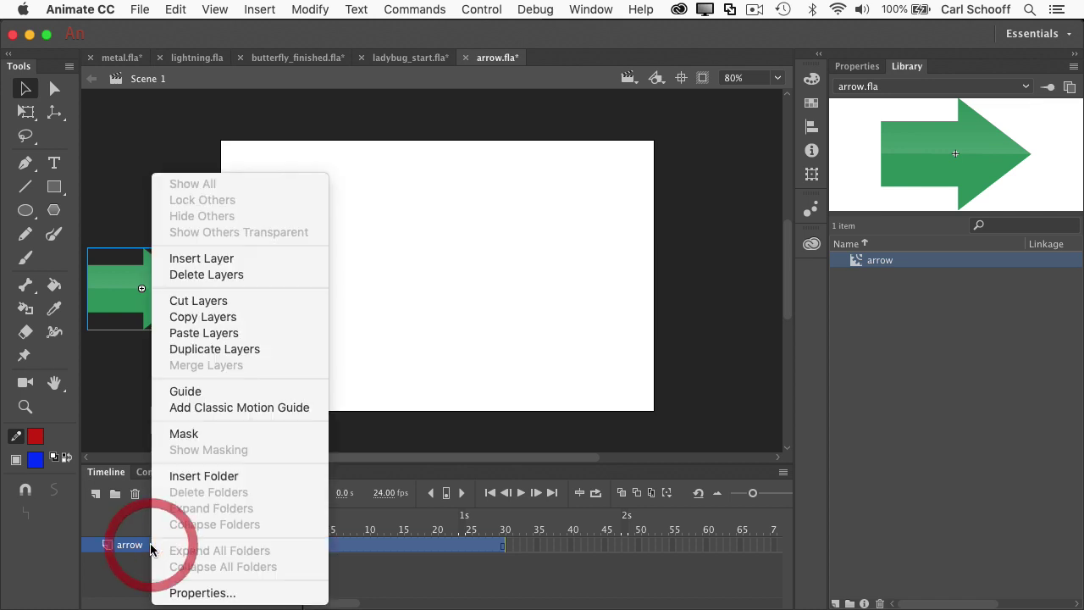
{"action": "left_click", "coordinate": [251, 411]}
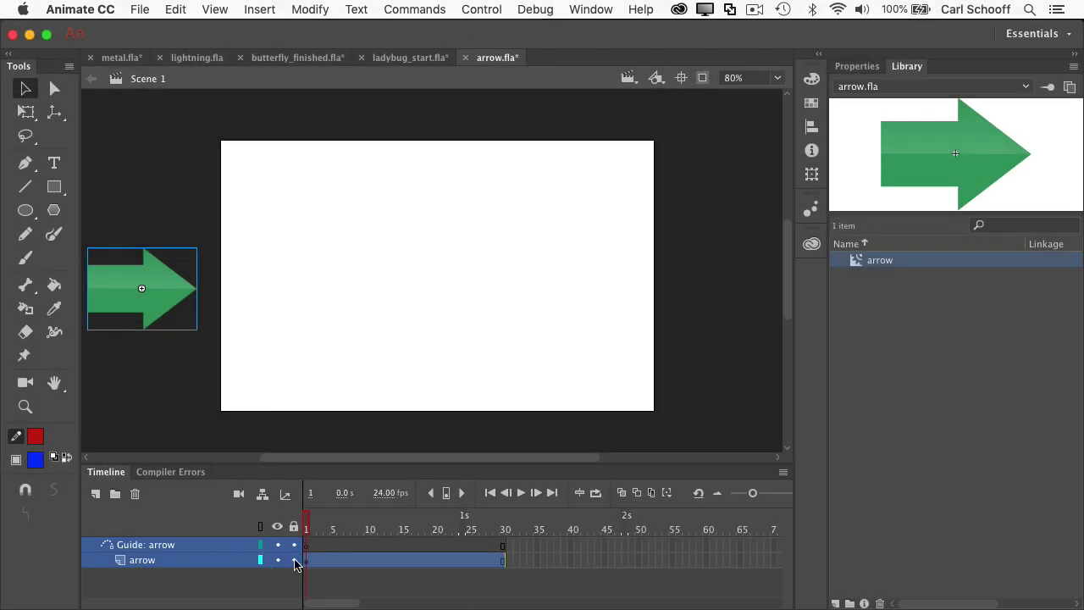
{"action": "left_click", "coordinate": [306, 546]}
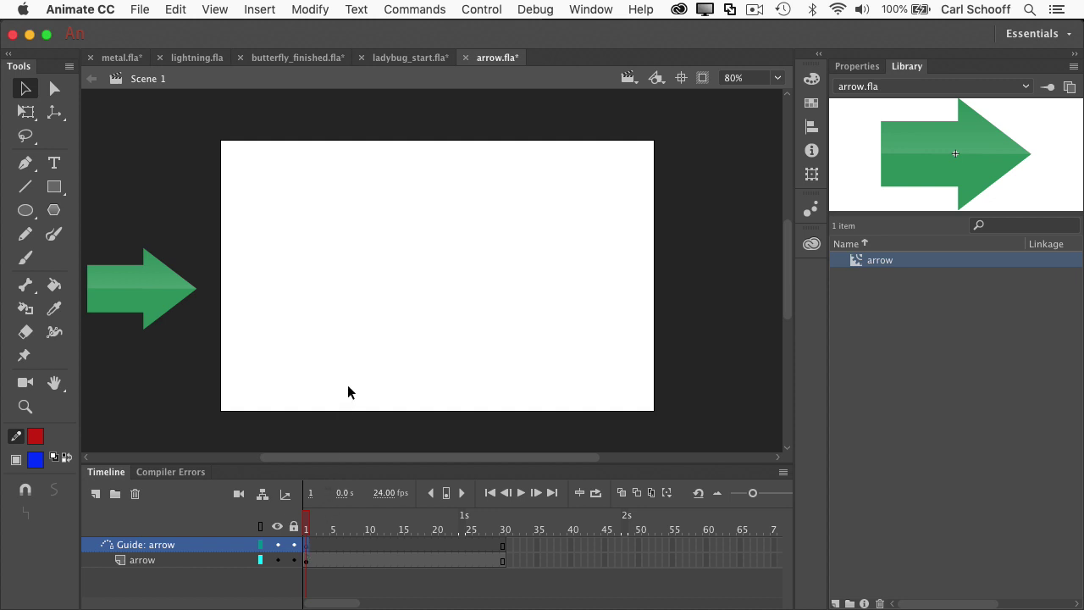
- Draw a wavy red pencil line across the stage and smooth it twice
{"action": "left_click", "coordinate": [24, 238]}
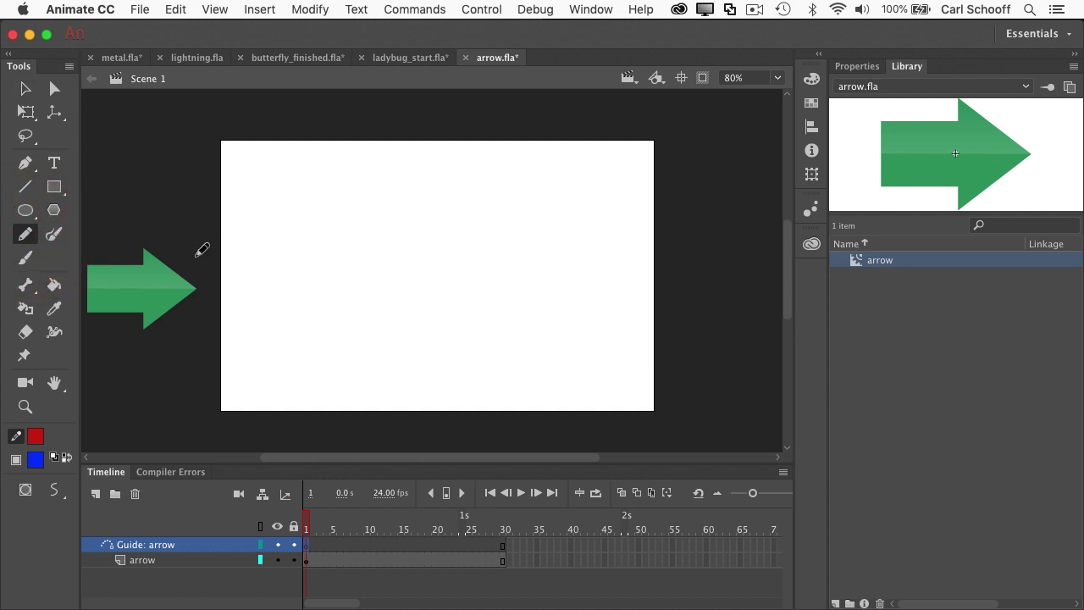
{"action": "mouse_move", "coordinate": [201, 253]}
{"action": "left_mouse_down"}
{"action": "mouse_move", "coordinate": [300, 270]}
{"action": "mouse_move", "coordinate": [428, 218]}
{"action": "mouse_move", "coordinate": [500, 279]}
{"action": "mouse_move", "coordinate": [690, 226]}
{"action": "mouse_move", "coordinate": [740, 291]}
{"action": "left_mouse_up"}
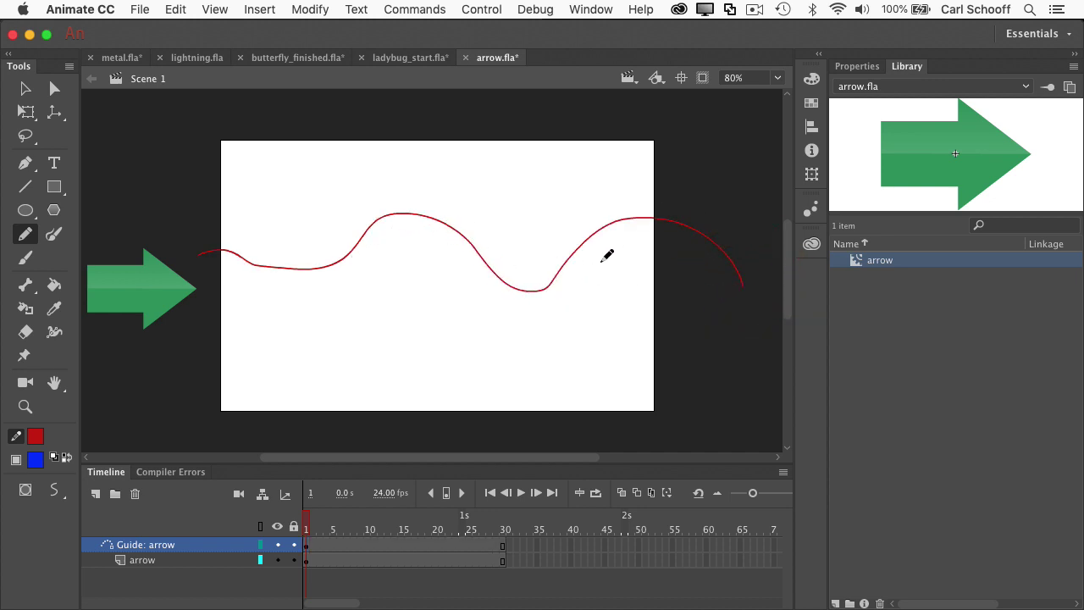
{"action": "left_click", "coordinate": [26, 88]}
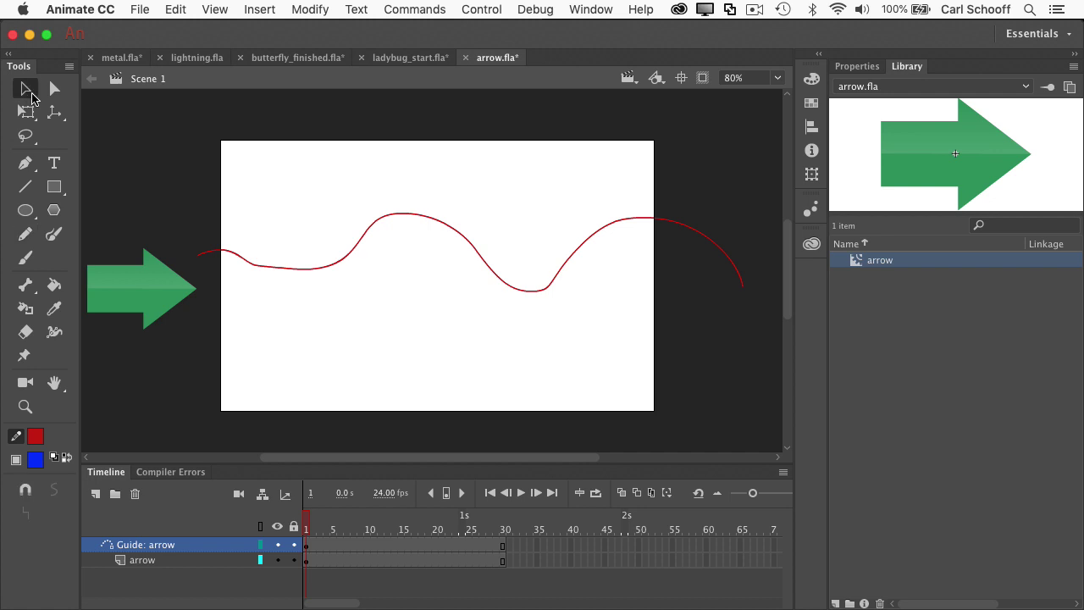
{"action": "left_click", "coordinate": [415, 220]}
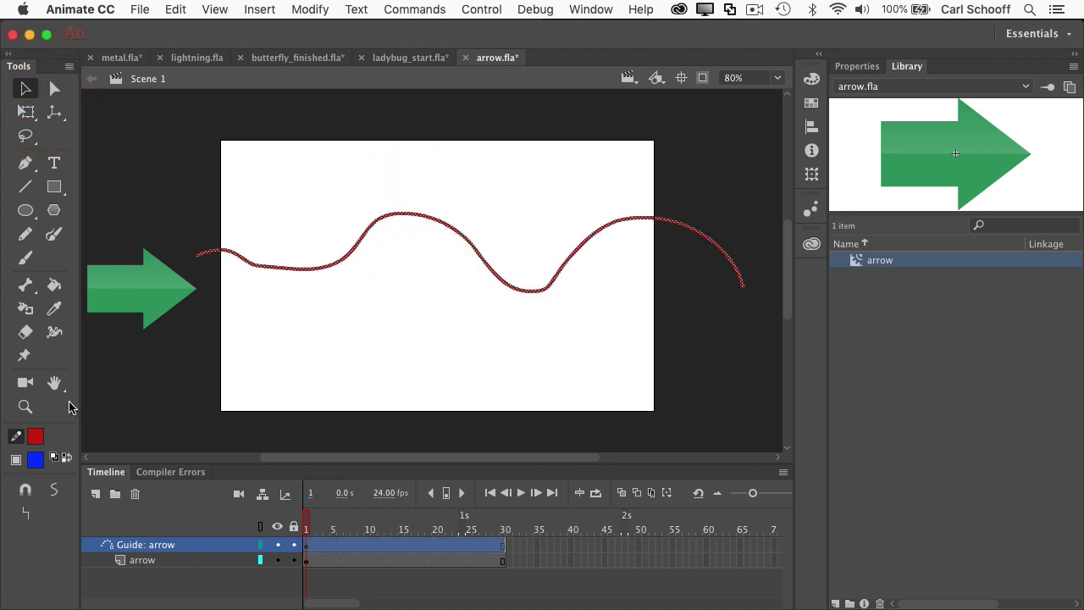
{"action": "left_click", "coordinate": [53, 492]}
{"action": "left_click", "coordinate": [53, 491]}
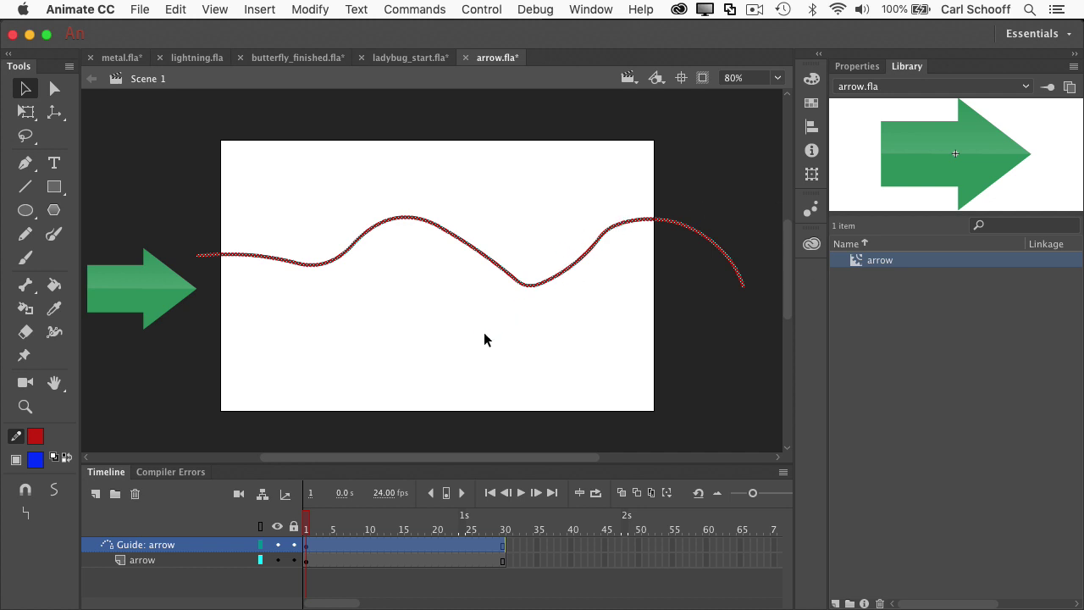
{"action": "left_click", "coordinate": [404, 325]}
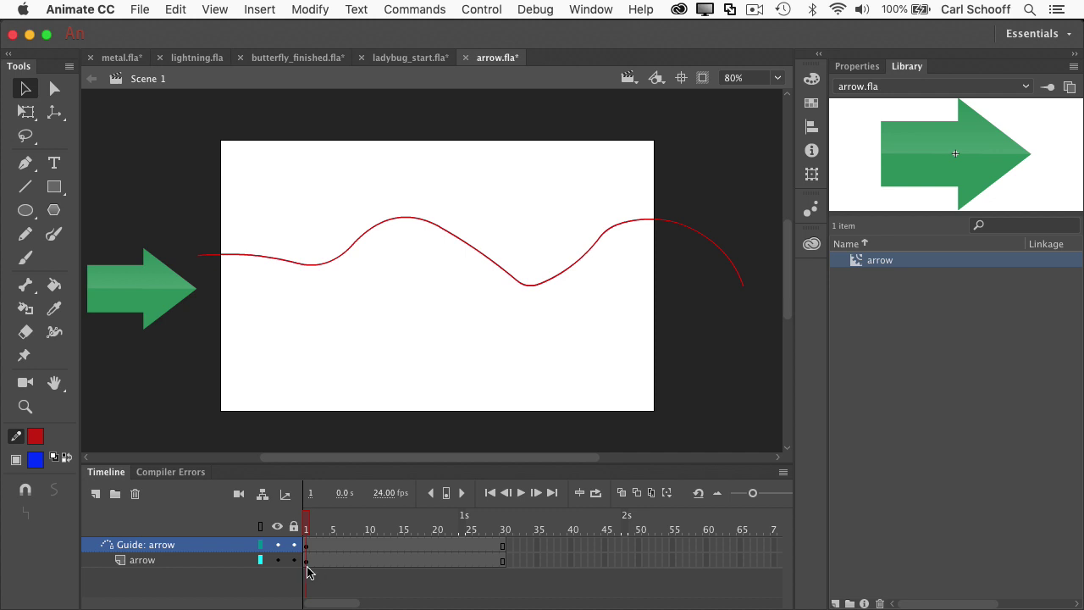
- Add a keyframe at frame 30 with the arrow at the path's right end, then a classic tween from frame 1
{"action": "left_click", "coordinate": [504, 562]}
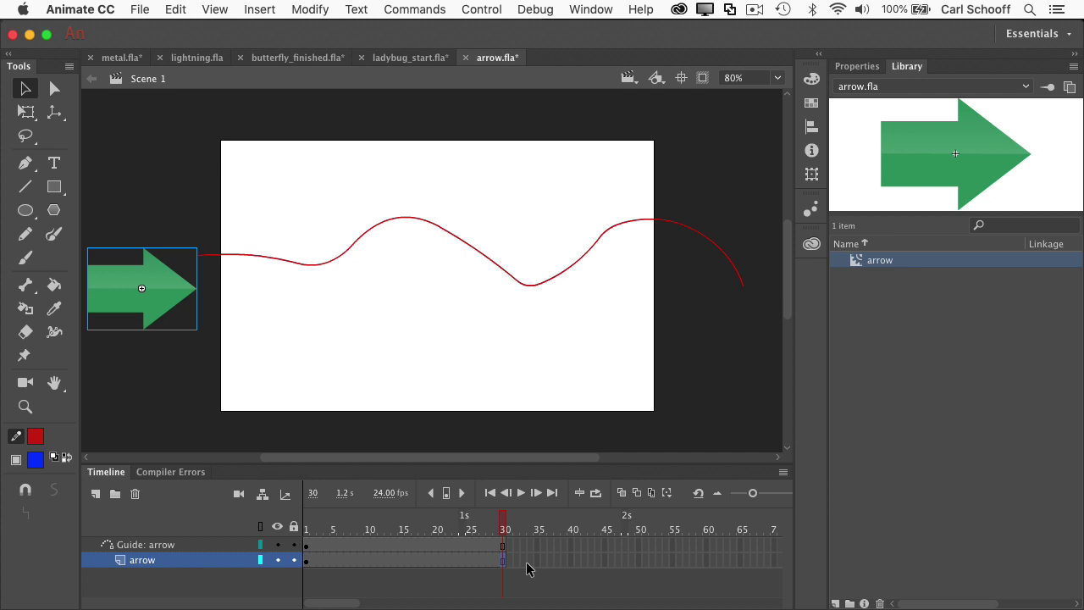
{"action": "key", "text": "F6"}
{"action": "left_click_drag", "start_coordinate": [187, 310], "coordinate": [722, 298]}
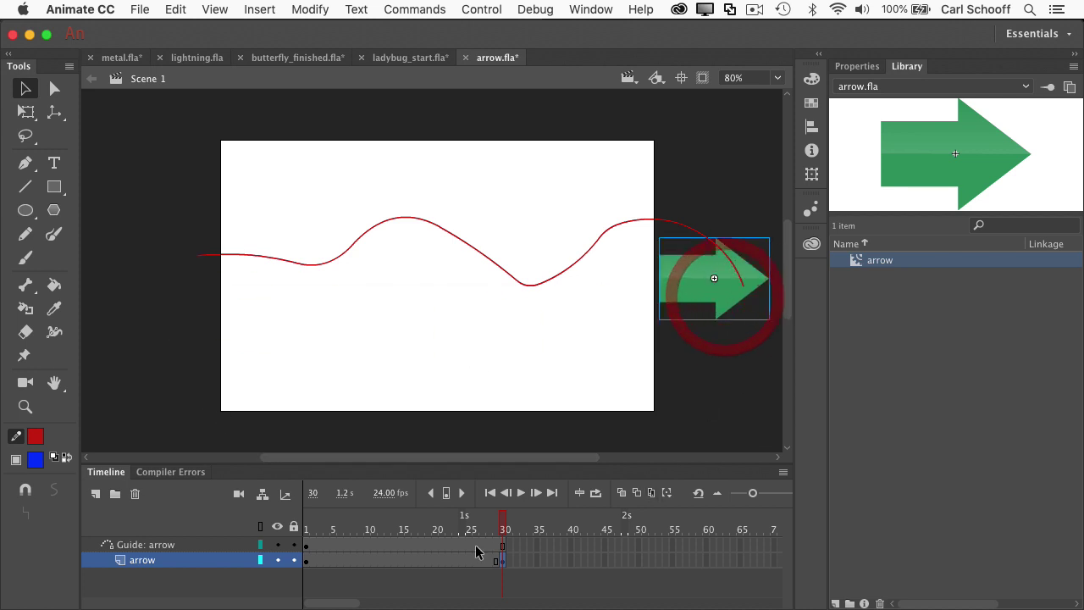
{"action": "right_click", "coordinate": [339, 566]}
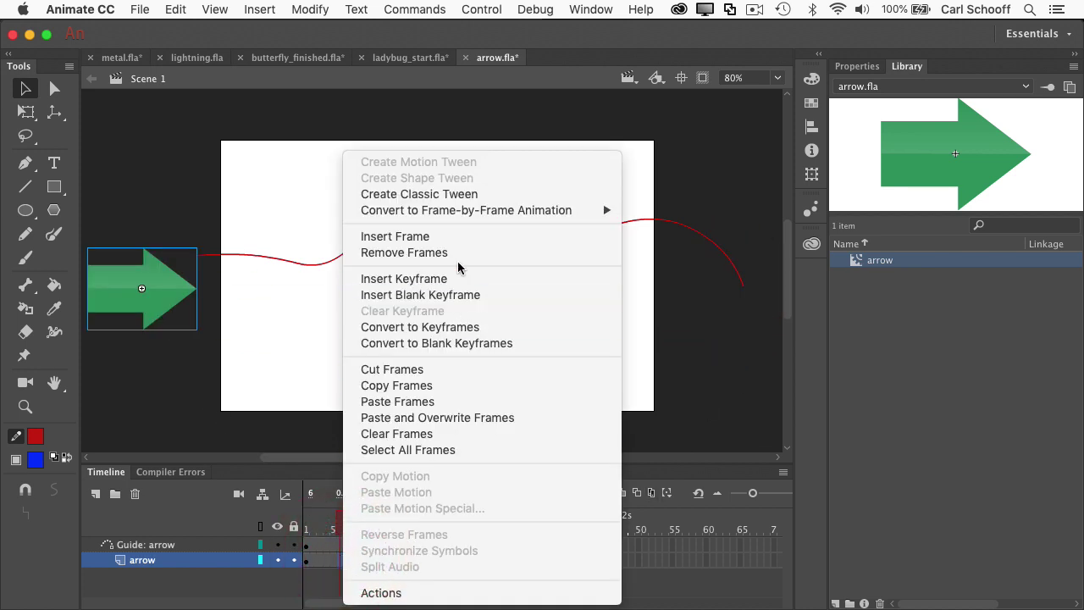
{"action": "left_click", "coordinate": [460, 196]}
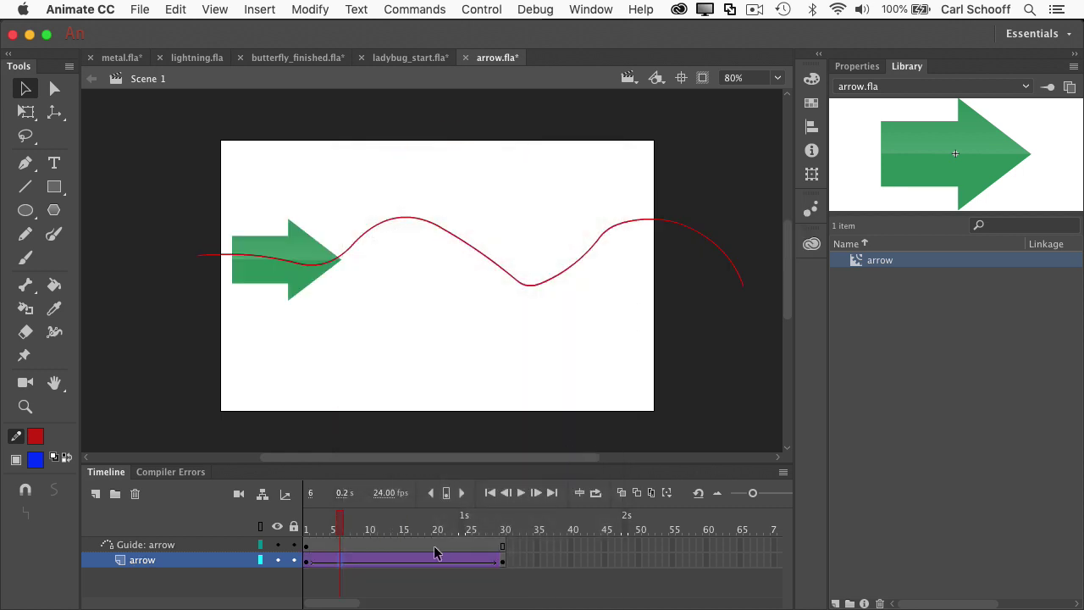
{"action": "left_click_drag", "start_coordinate": [335, 521], "coordinate": [279, 551]}
{"action": "left_click", "coordinate": [557, 535]}
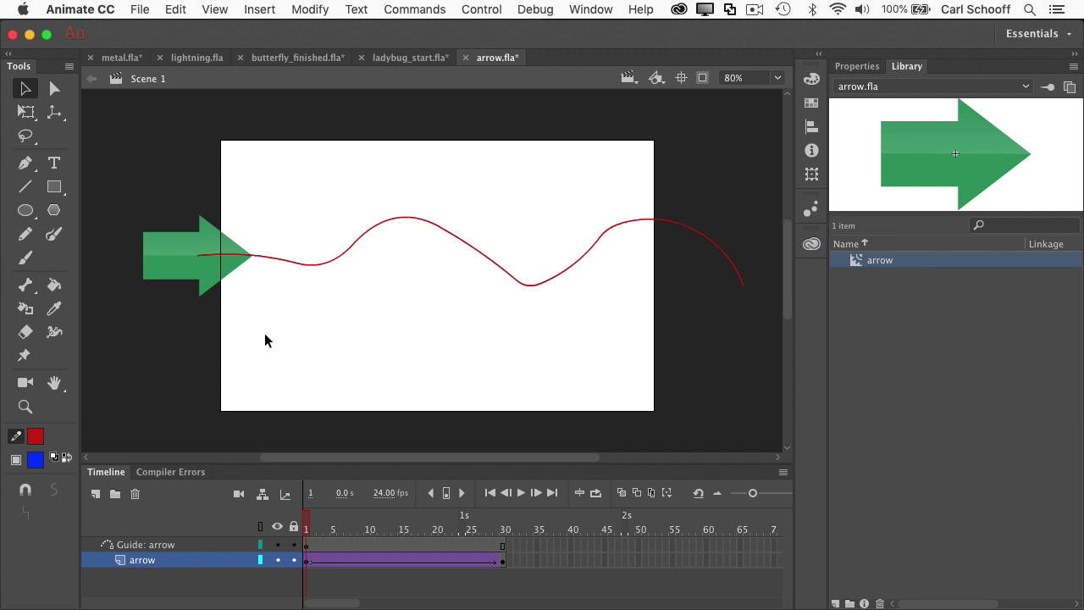
- Snap the arrow's centre to the path start at frame 1 and the path end at frame 30
{"action": "left_click_drag", "start_coordinate": [206, 271], "coordinate": [204, 300]}
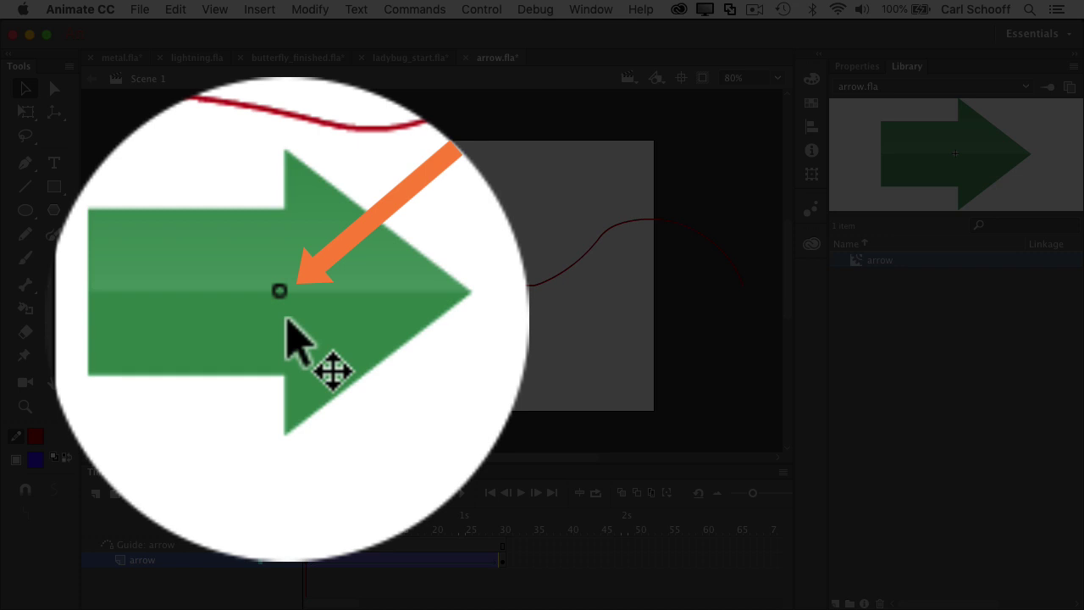
{"action": "left_click_drag", "start_coordinate": [292, 275], "coordinate": [268, 337]}
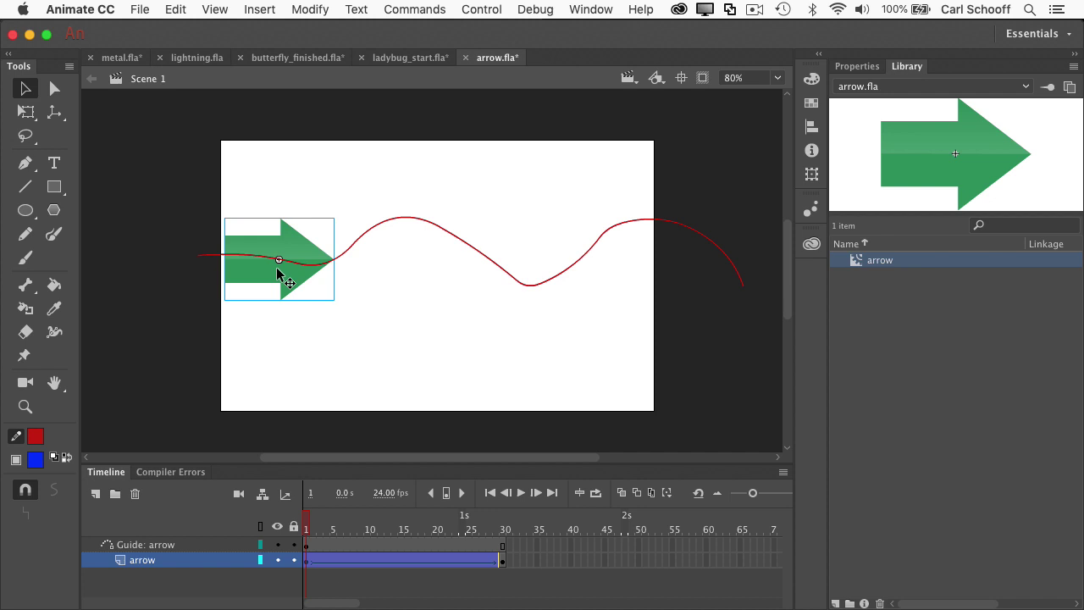
{"action": "left_click_drag", "start_coordinate": [280, 275], "coordinate": [217, 278]}
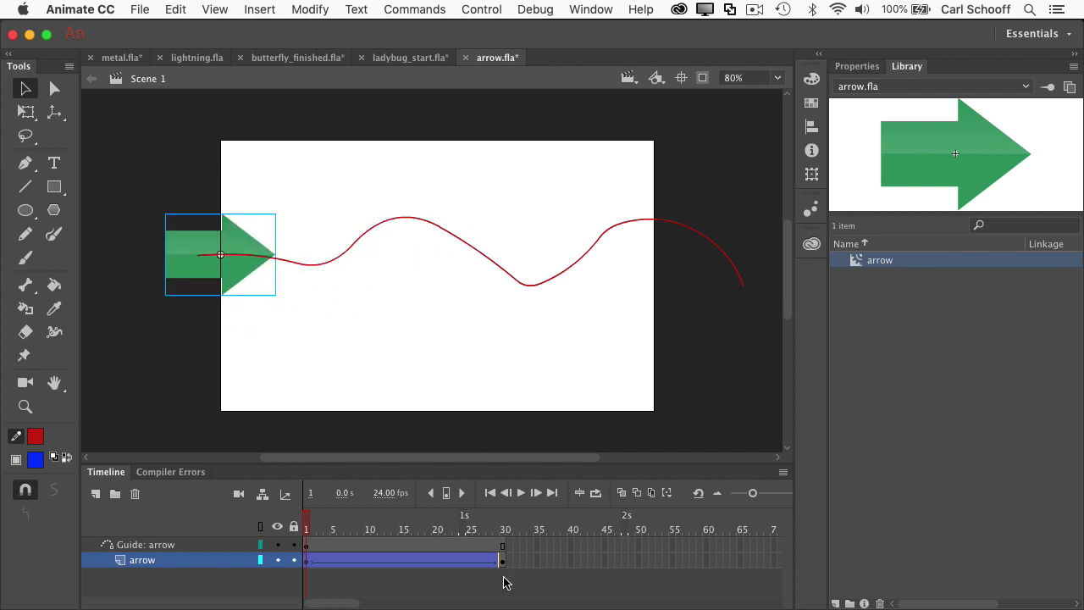
{"action": "left_click_drag", "start_coordinate": [321, 520], "coordinate": [502, 522]}
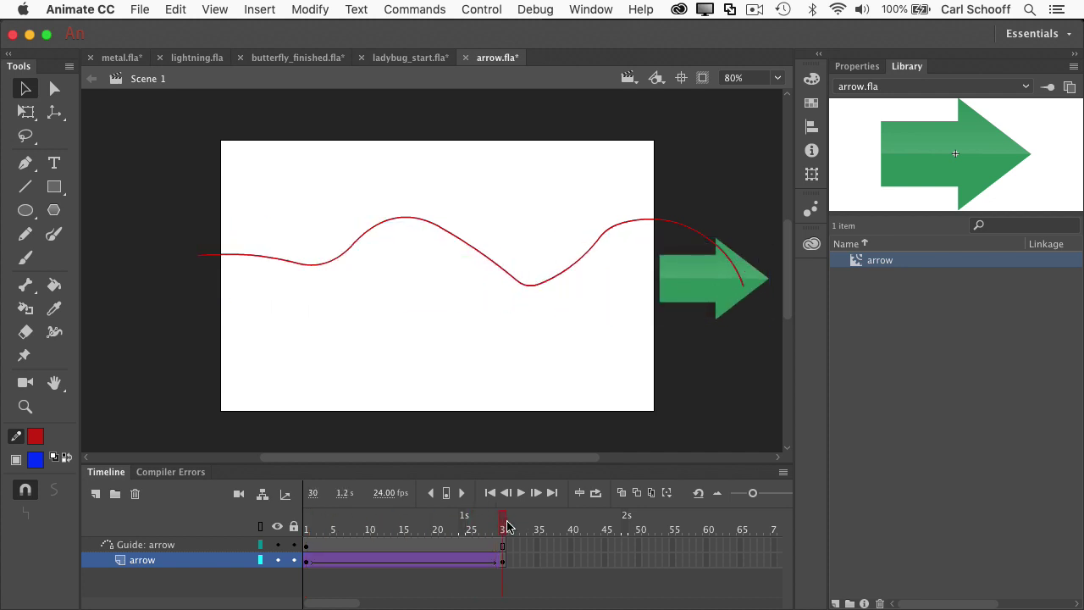
{"action": "left_click_drag", "start_coordinate": [712, 295], "coordinate": [713, 278]}
- Play the tween from frame 1 to check the arrow follows the wavy path
{"action": "left_click_drag", "start_coordinate": [500, 531], "coordinate": [236, 536]}
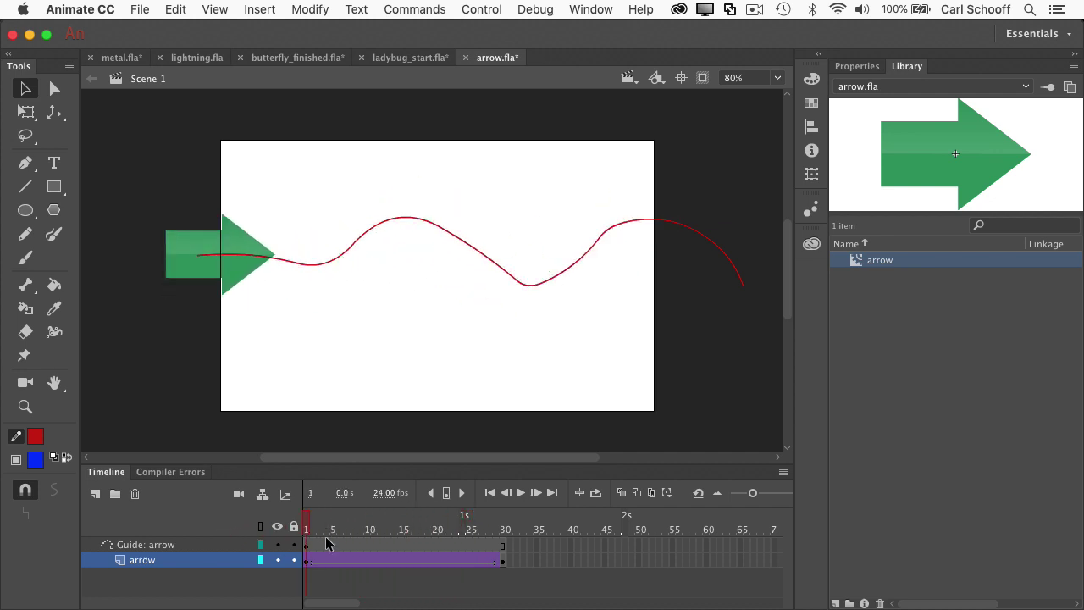
{"action": "key", "text": "Return"}
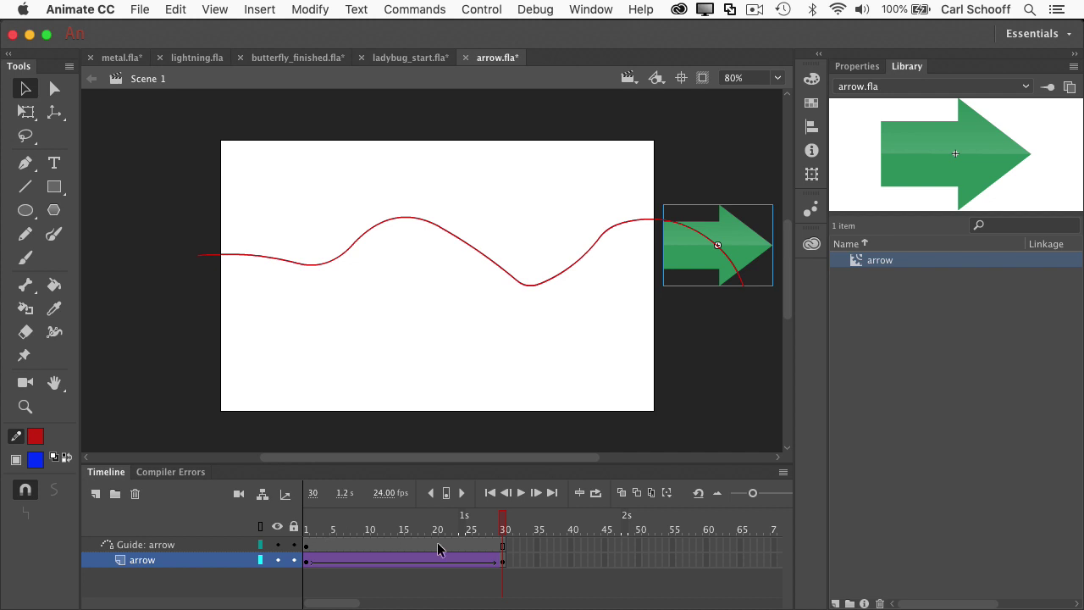
{"action": "left_click_drag", "start_coordinate": [503, 531], "coordinate": [319, 537]}
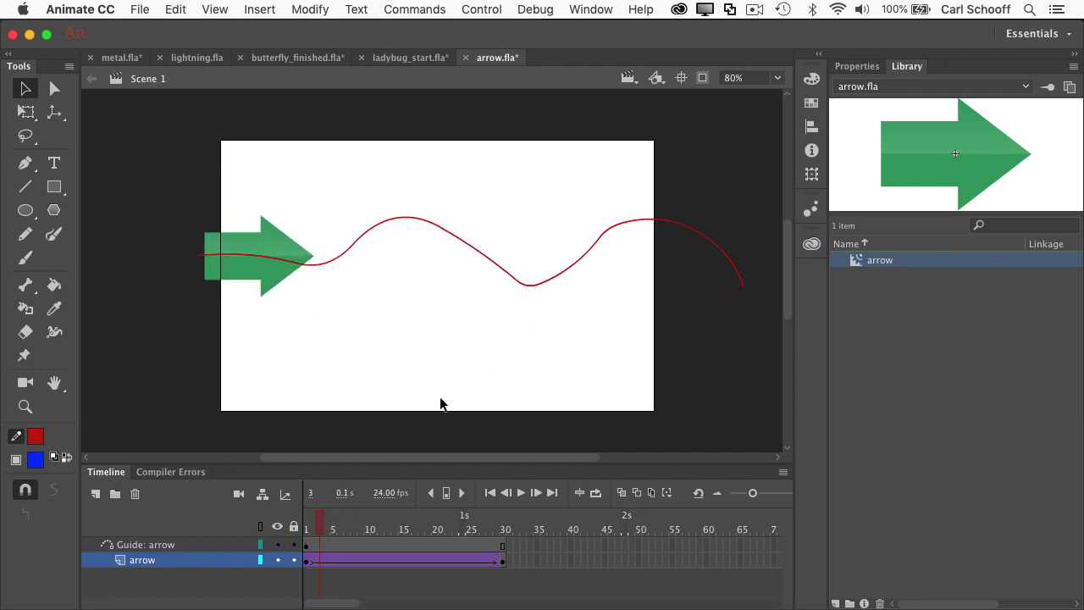
- Turn on Orient to path in the tween's frame properties and preview the arrow turning
{"action": "left_click", "coordinate": [309, 566]}
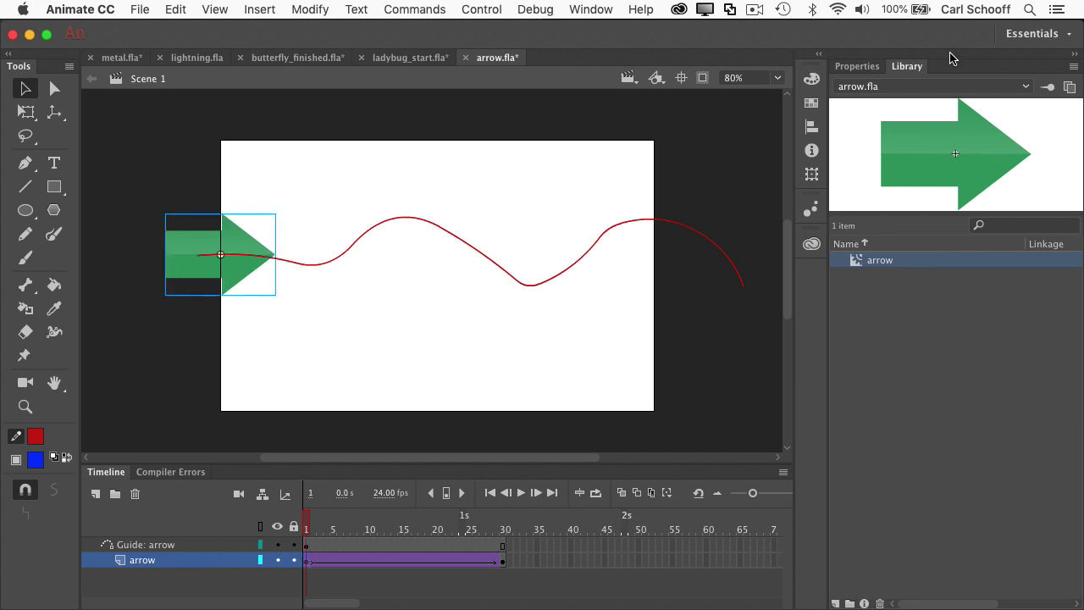
{"action": "left_click", "coordinate": [863, 67]}
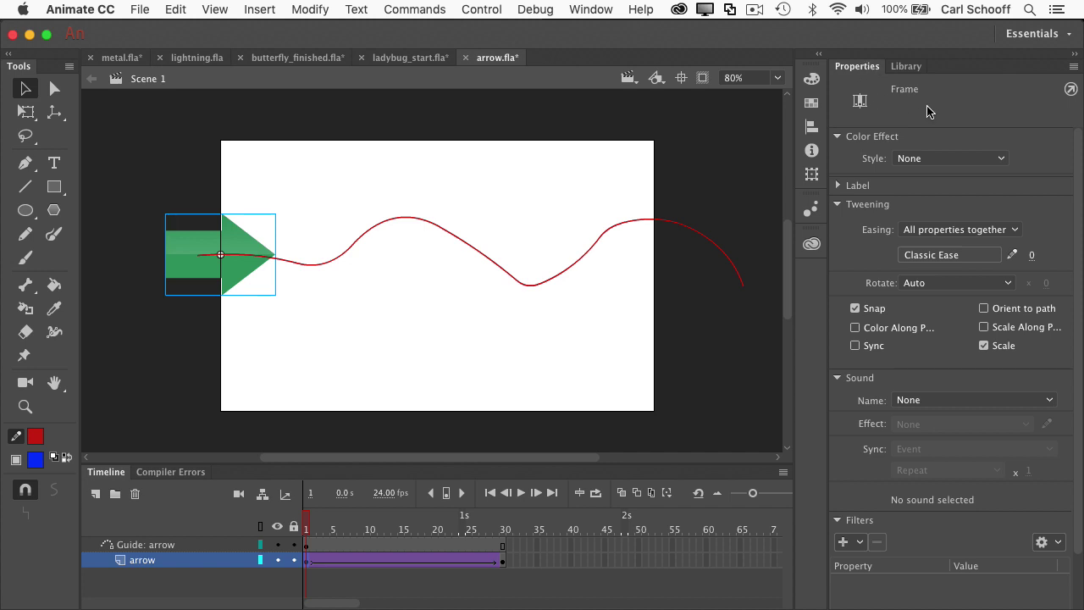
{"action": "left_click", "coordinate": [984, 309]}
{"action": "left_click_drag", "start_coordinate": [310, 531], "coordinate": [520, 533]}
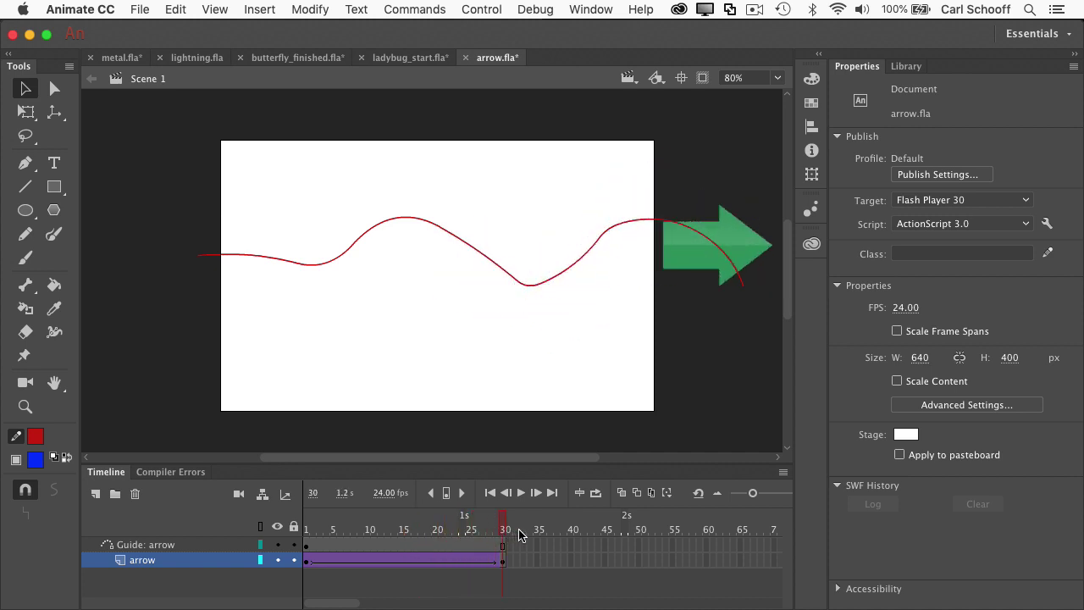
- At frame 30, rotate the arrow to point downward and snap its centre onto the path end
{"action": "left_click", "coordinate": [739, 245]}
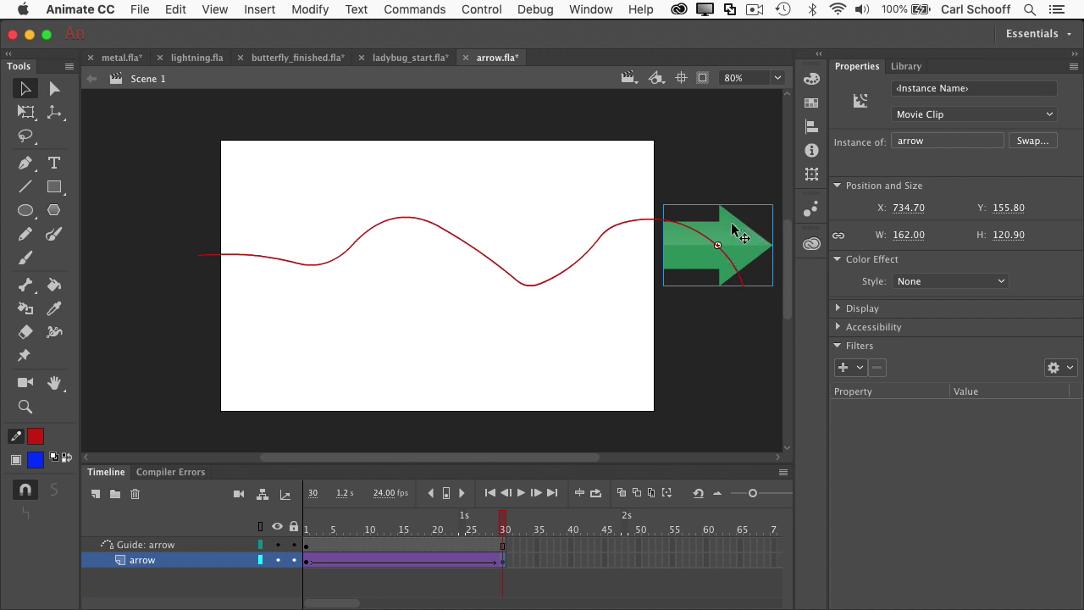
{"action": "left_click", "coordinate": [29, 115]}
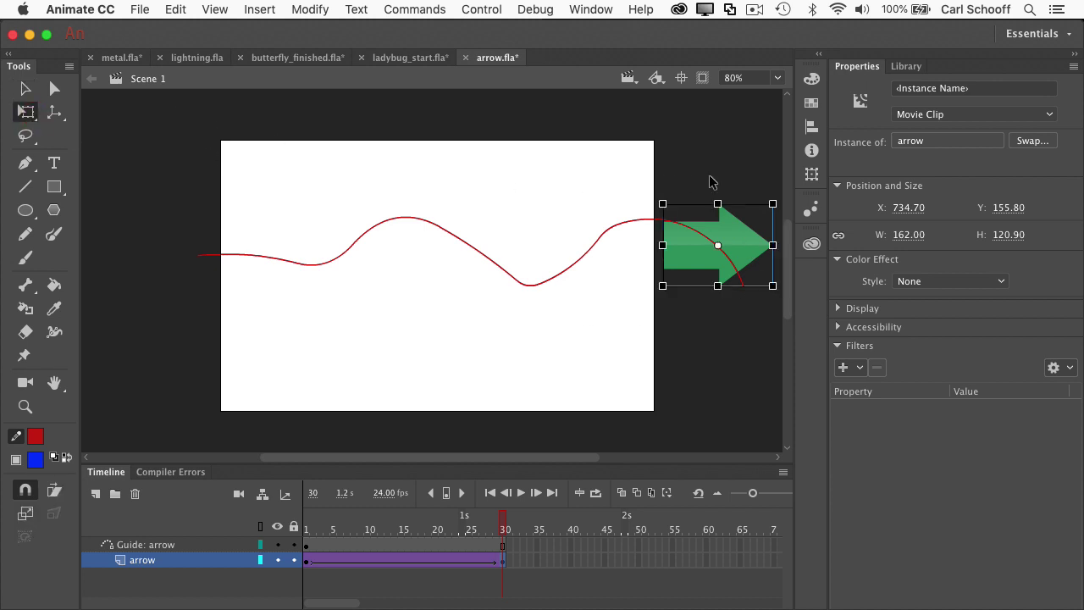
{"action": "left_click_drag", "start_coordinate": [675, 198], "coordinate": [713, 178]}
{"action": "left_click_drag", "start_coordinate": [737, 230], "coordinate": [759, 265]}
{"action": "mouse_move", "coordinate": [741, 203]}
{"action": "left_mouse_down"}
{"action": "mouse_move", "coordinate": [754, 216]}
{"action": "mouse_move", "coordinate": [747, 209]}
{"action": "left_mouse_up"}
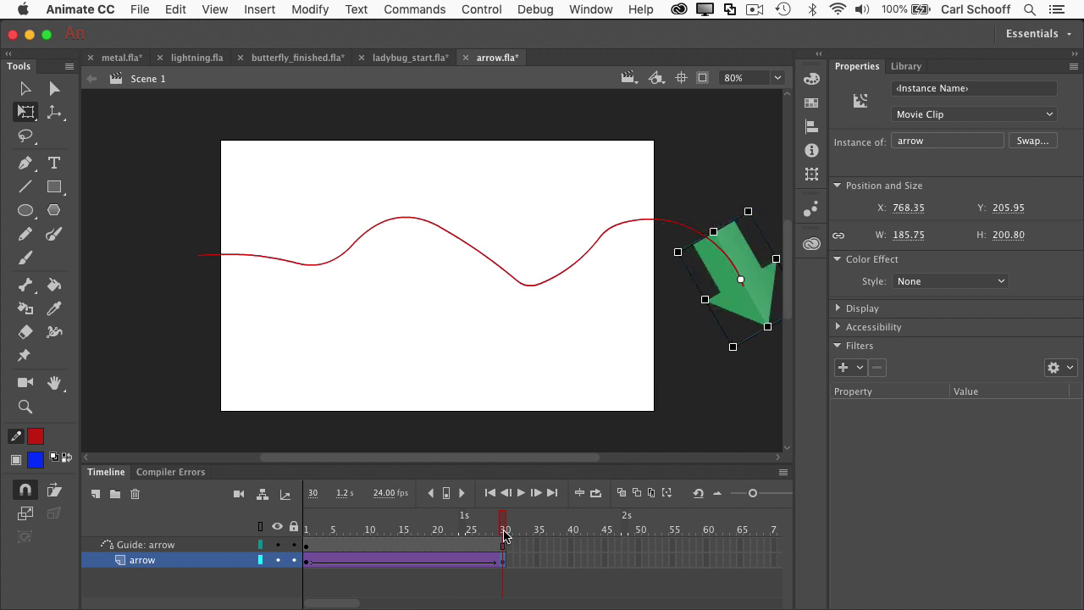
{"action": "left_click_drag", "start_coordinate": [504, 531], "coordinate": [244, 515]}
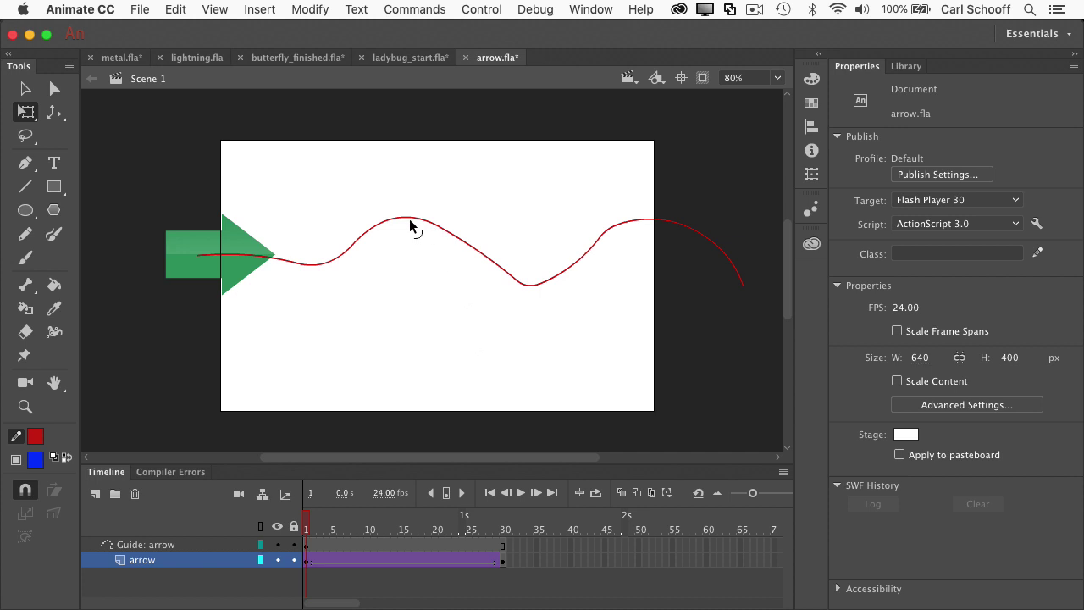
- Bend two parts of the red guide curve into deeper dips and replay the animation
{"action": "left_click_drag", "start_coordinate": [410, 222], "coordinate": [392, 362]}
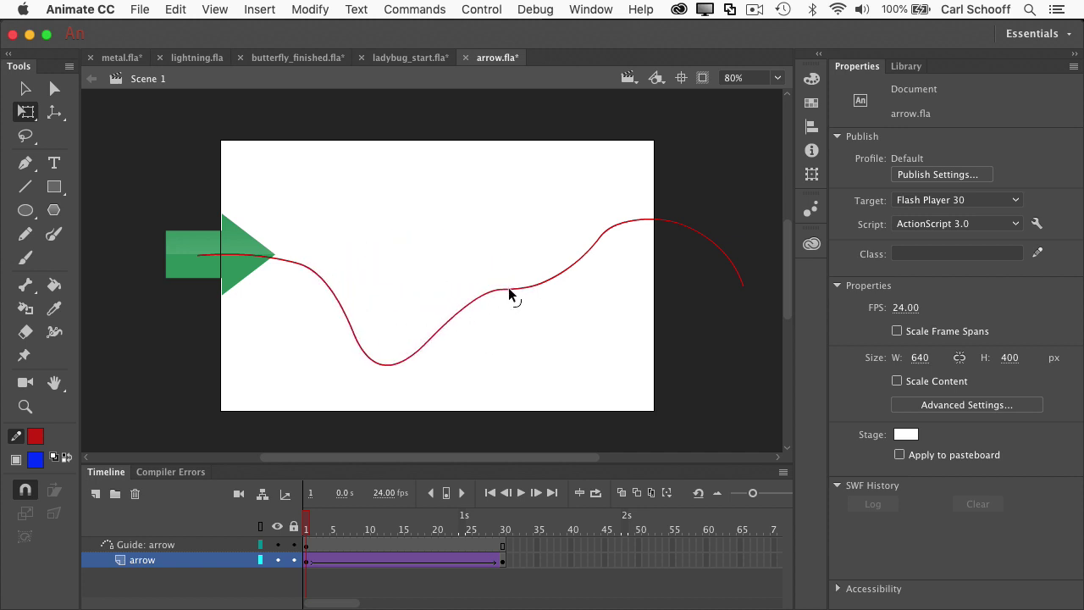
{"action": "left_click_drag", "start_coordinate": [509, 293], "coordinate": [449, 282]}
{"action": "key", "text": "Return"}
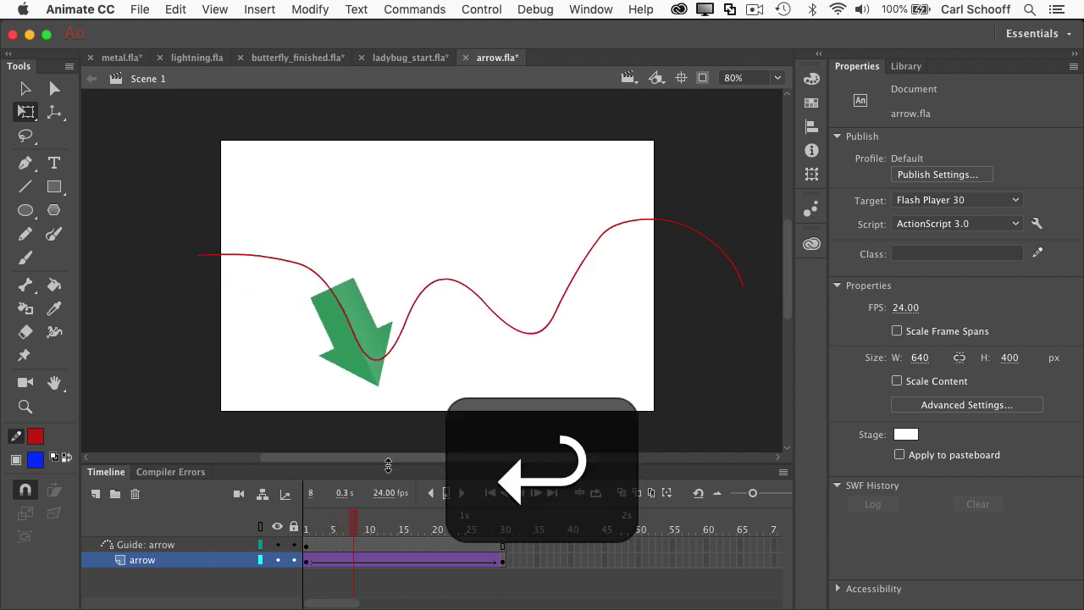
{"action": "key", "text": "Return"}
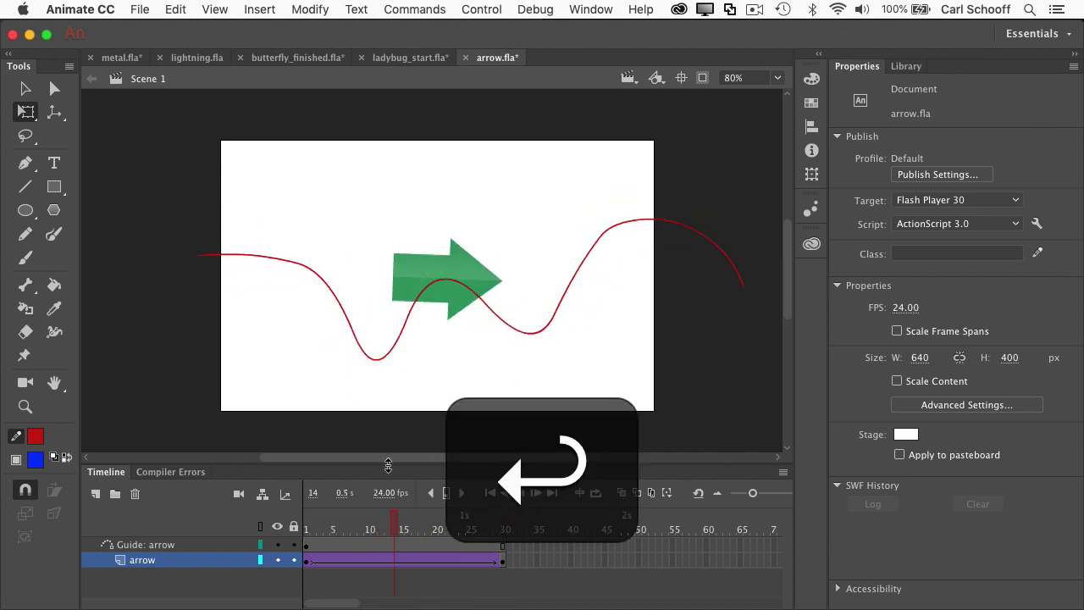
- Delete the red guide path and scrub the arrow's motion without it
{"action": "left_click", "coordinate": [437, 284]}
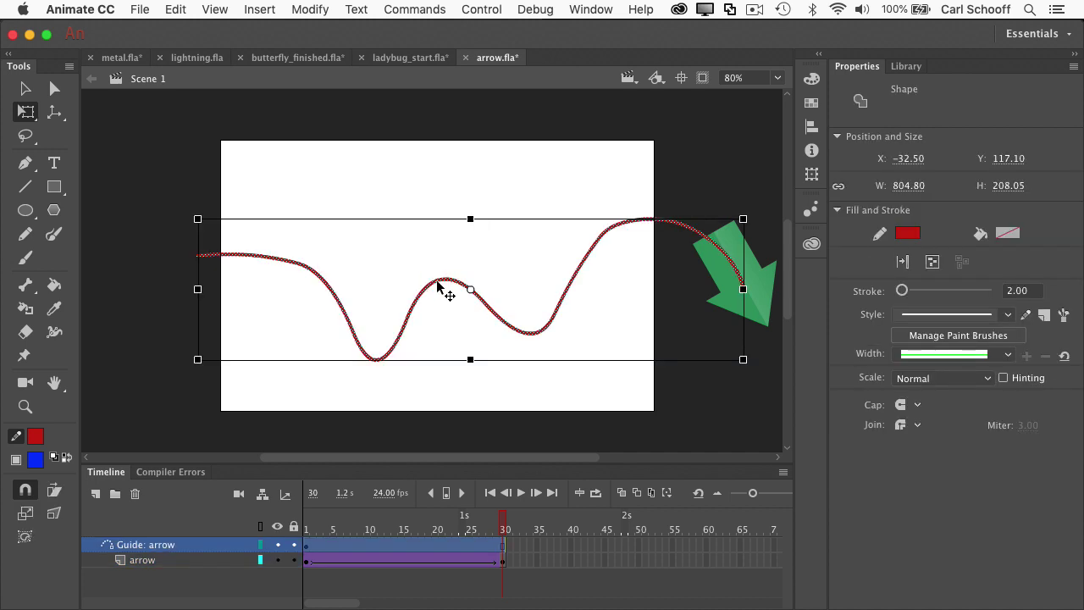
{"action": "key", "text": "BackSpace"}
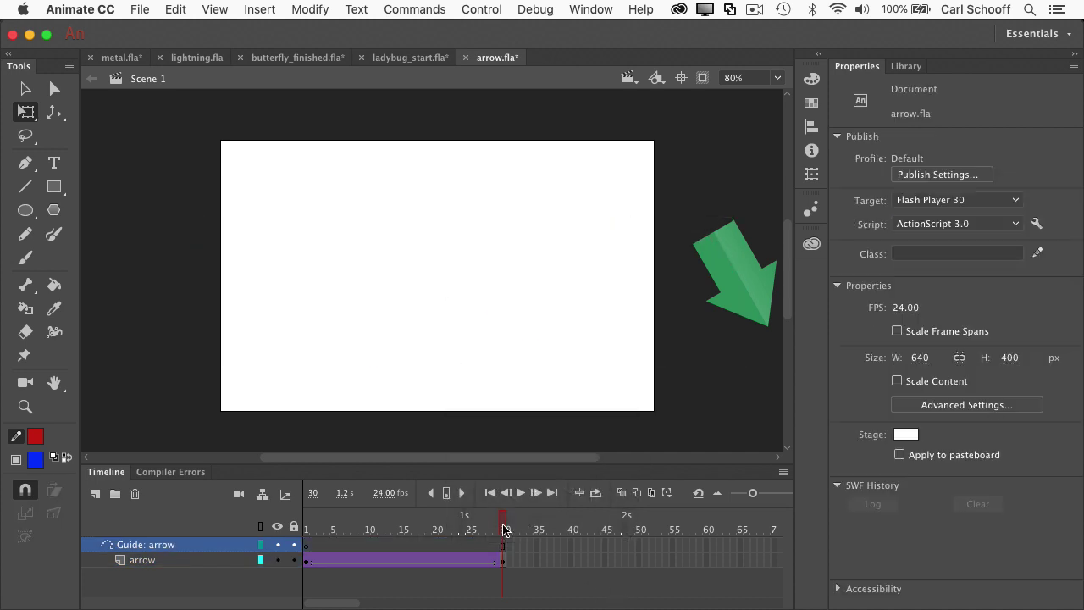
{"action": "left_click_drag", "start_coordinate": [504, 531], "coordinate": [300, 538]}
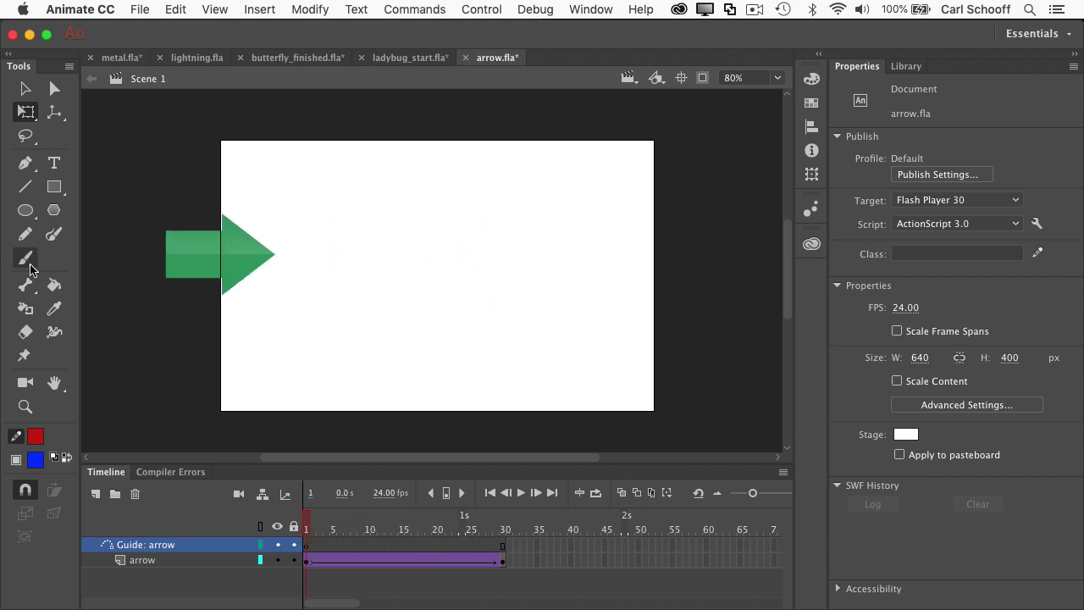
- Draw a new looping red pencil stroke from the arrow toward the stage's right edge
{"action": "left_click", "coordinate": [25, 234]}
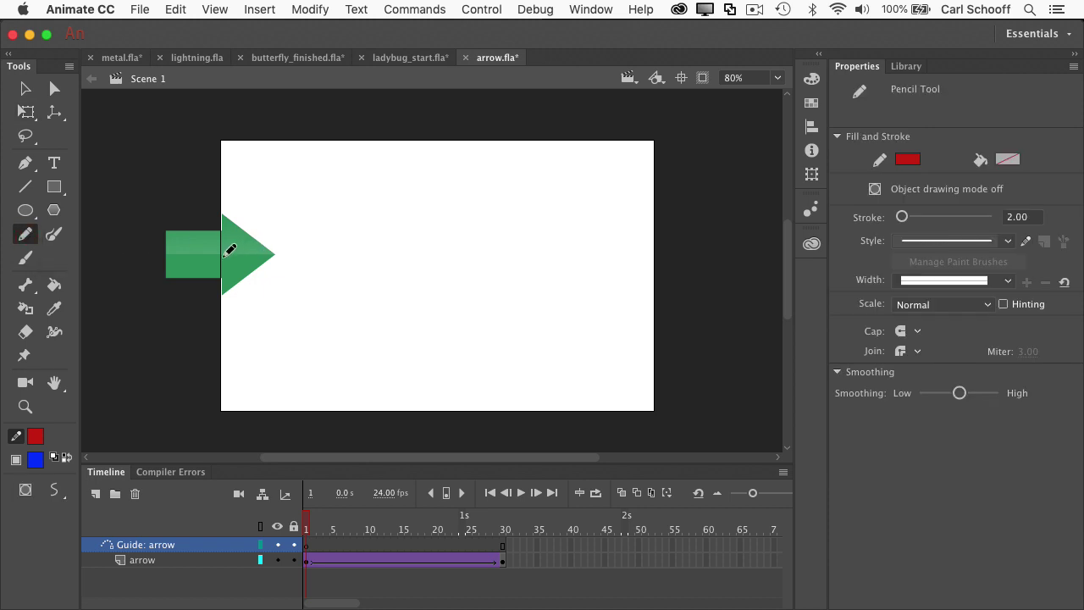
{"action": "mouse_move", "coordinate": [228, 250]}
{"action": "left_mouse_down"}
{"action": "mouse_move", "coordinate": [306, 250]}
{"action": "mouse_move", "coordinate": [369, 298]}
{"action": "mouse_move", "coordinate": [483, 321]}
{"action": "mouse_move", "coordinate": [531, 241]}
{"action": "mouse_move", "coordinate": [509, 198]}
{"action": "mouse_move", "coordinate": [440, 194]}
{"action": "mouse_move", "coordinate": [382, 226]}
{"action": "mouse_move", "coordinate": [368, 277]}
{"action": "mouse_move", "coordinate": [386, 348]}
{"action": "mouse_move", "coordinate": [468, 370]}
{"action": "mouse_move", "coordinate": [590, 352]}
{"action": "mouse_move", "coordinate": [644, 271]}
{"action": "left_mouse_up"}
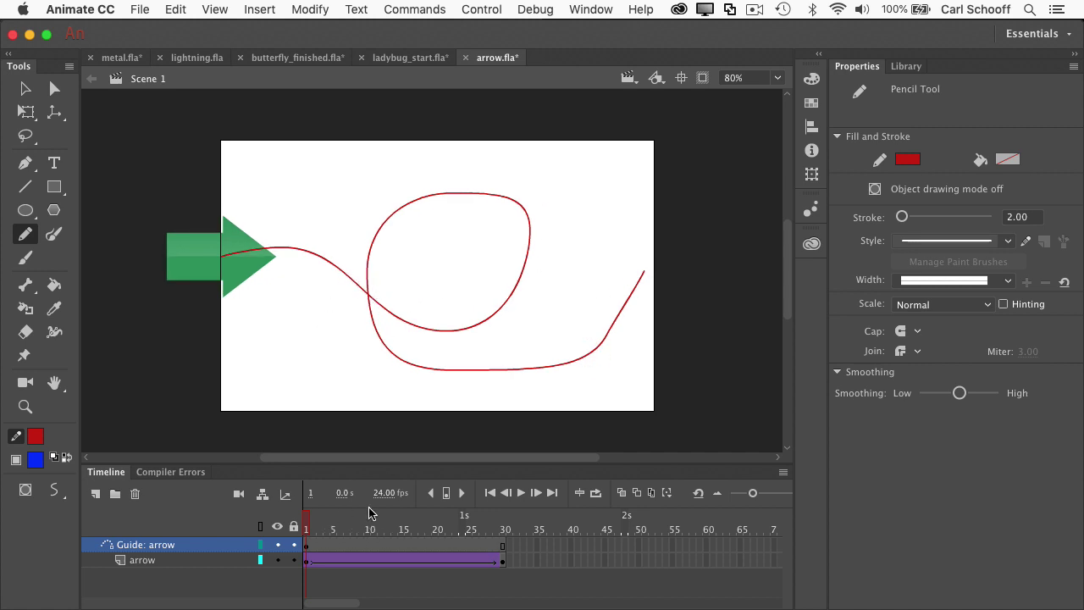
{"action": "mouse_move", "coordinate": [307, 525]}
{"action": "left_mouse_down"}
{"action": "mouse_move", "coordinate": [497, 523]}
{"action": "mouse_move", "coordinate": [286, 527]}
{"action": "left_mouse_up"}
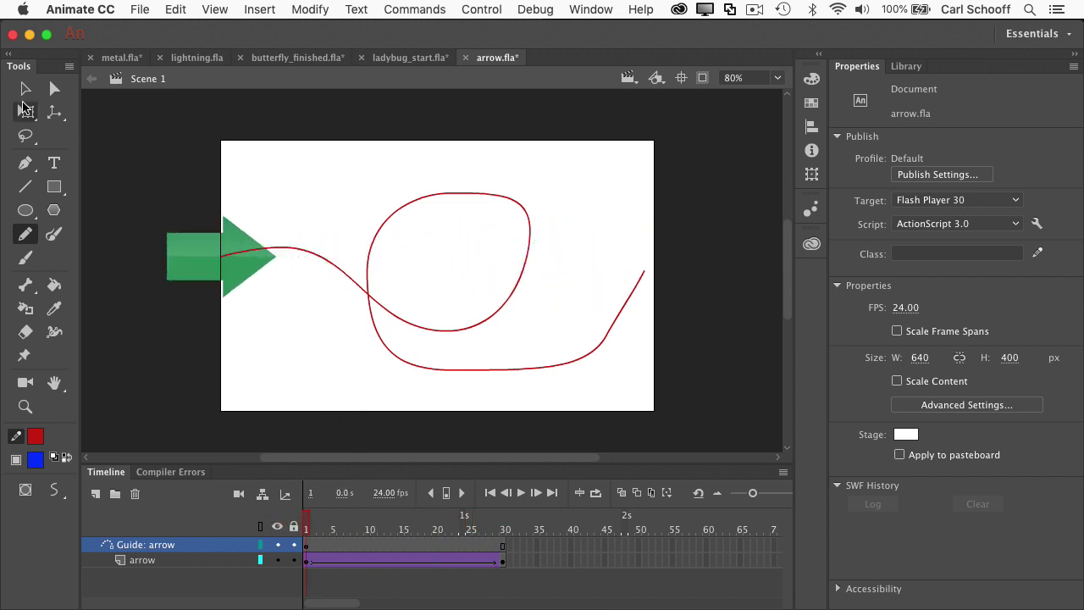
- Snap the arrow to the new path's start at frame 1 and its end at frame 30
{"action": "left_click", "coordinate": [26, 88]}
{"action": "mouse_move", "coordinate": [233, 282]}
{"action": "left_mouse_down"}
{"action": "mouse_move", "coordinate": [261, 326]}
{"action": "mouse_move", "coordinate": [275, 310]}
{"action": "mouse_move", "coordinate": [254, 271]}
{"action": "mouse_move", "coordinate": [269, 278]}
{"action": "mouse_move", "coordinate": [232, 262]}
{"action": "left_mouse_up"}
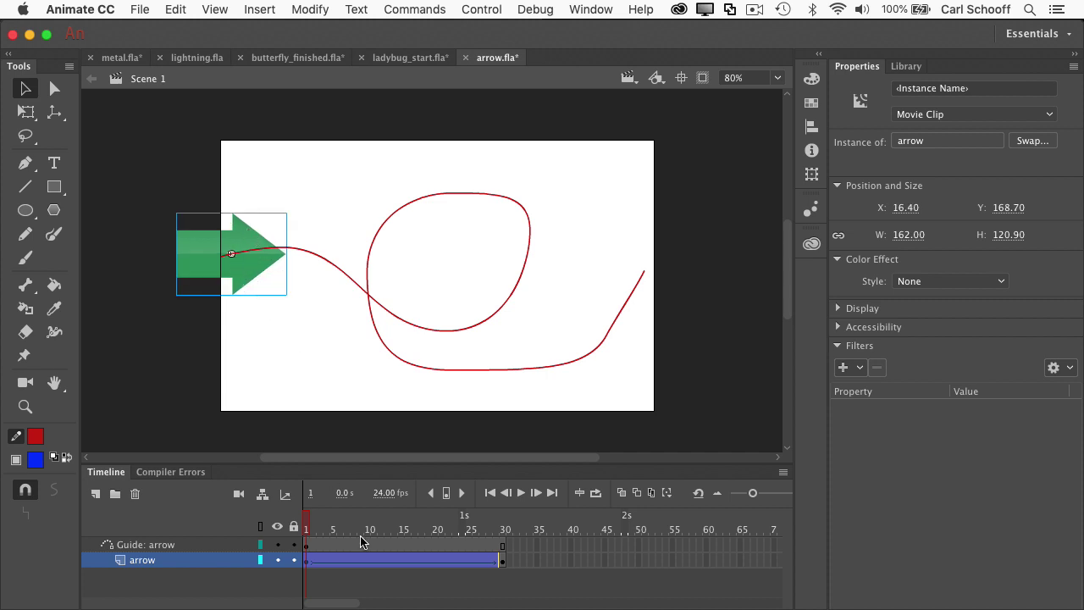
{"action": "left_click_drag", "start_coordinate": [307, 528], "coordinate": [504, 525]}
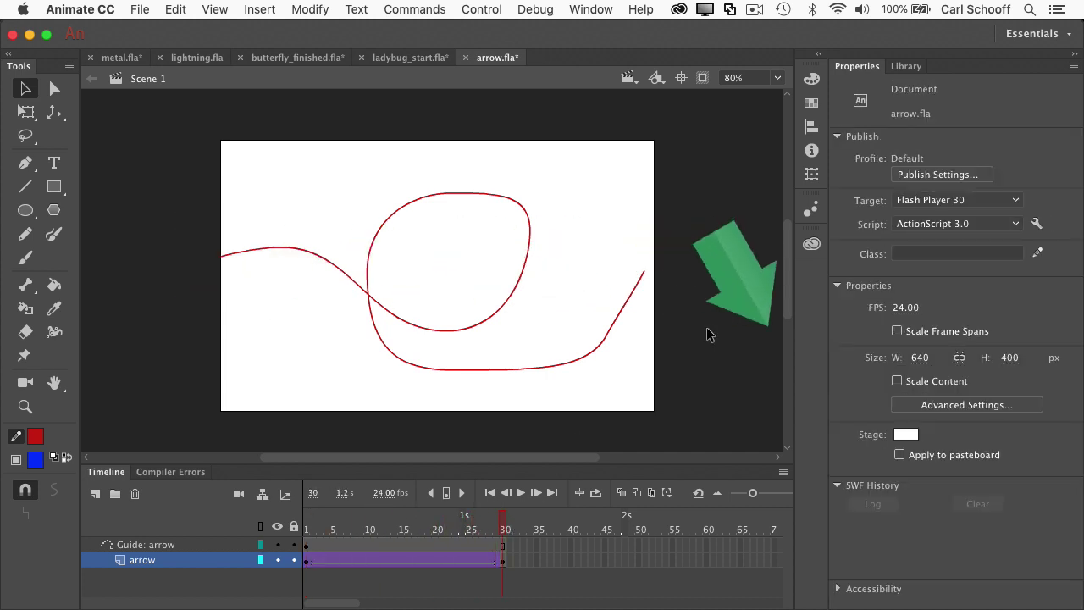
{"action": "left_click", "coordinate": [722, 307]}
{"action": "left_click_drag", "start_coordinate": [722, 306], "coordinate": [636, 288]}
- Rotate the frame-30 arrow to point up-right along the path, then play from frame 1
{"action": "left_click", "coordinate": [25, 112]}
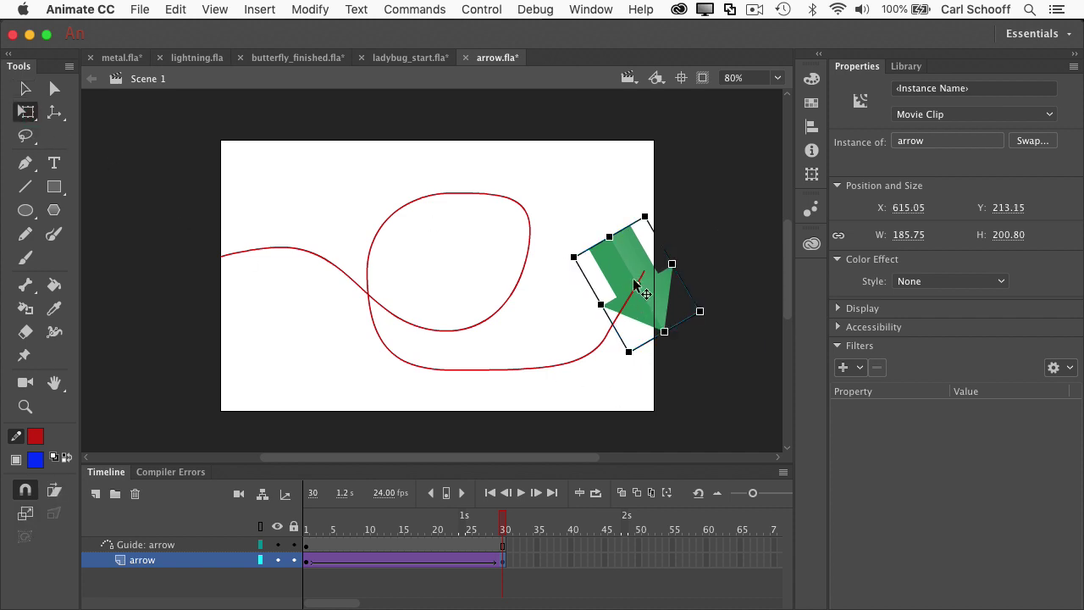
{"action": "left_click_drag", "start_coordinate": [716, 314], "coordinate": [640, 200]}
{"action": "left_click_drag", "start_coordinate": [499, 525], "coordinate": [217, 518]}
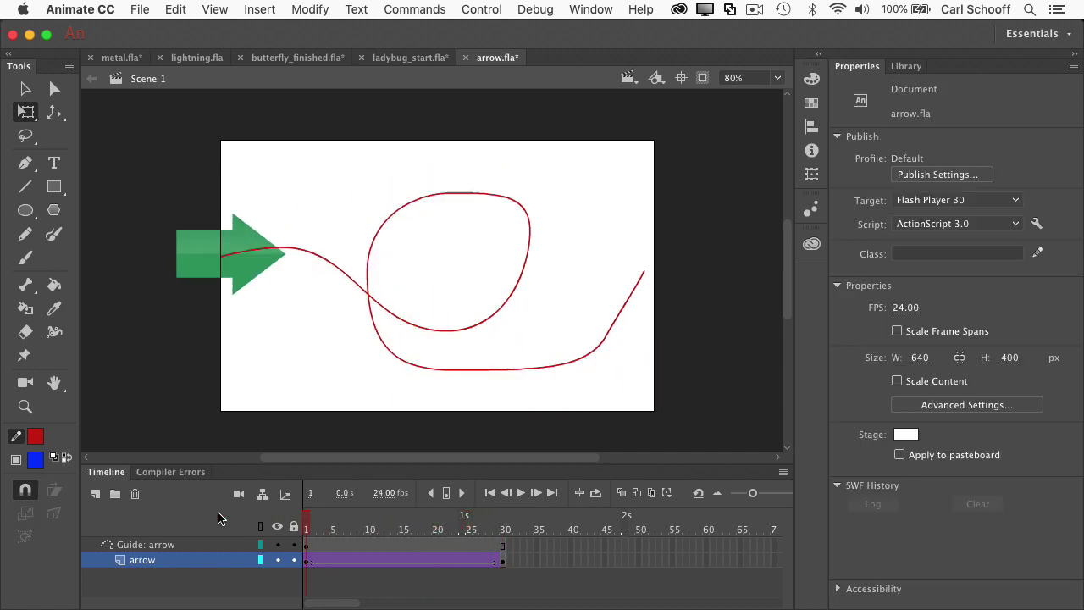
{"action": "key", "text": "Return"}
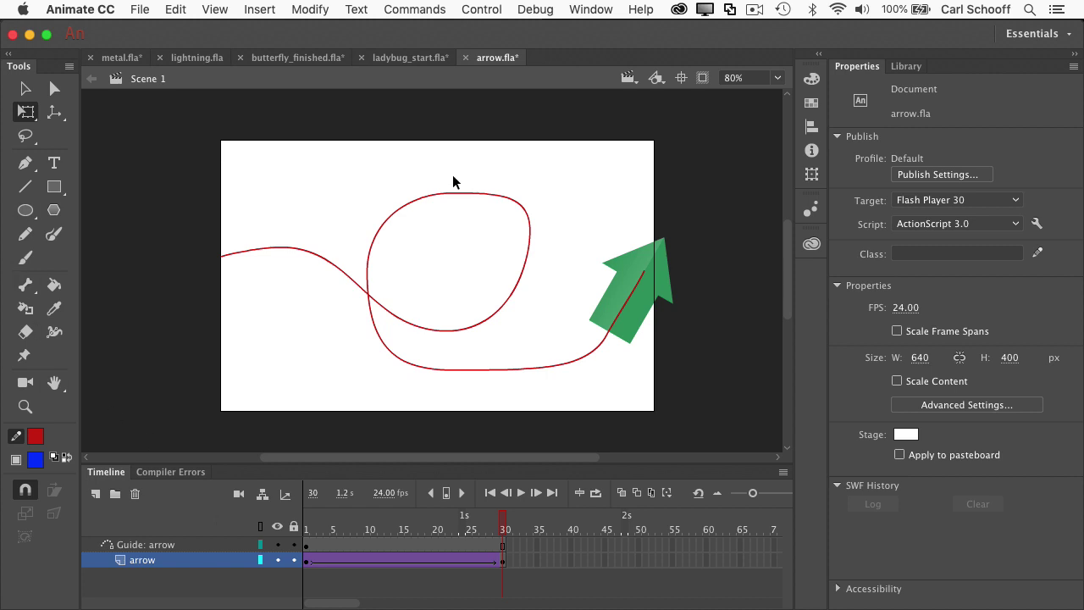
- Pull the loop's top down into a deep U-shaped dip and replay the arrow's motion from frame 1
{"action": "left_click_drag", "start_coordinate": [452, 193], "coordinate": [447, 347]}
{"action": "left_click_drag", "start_coordinate": [496, 523], "coordinate": [518, 459]}
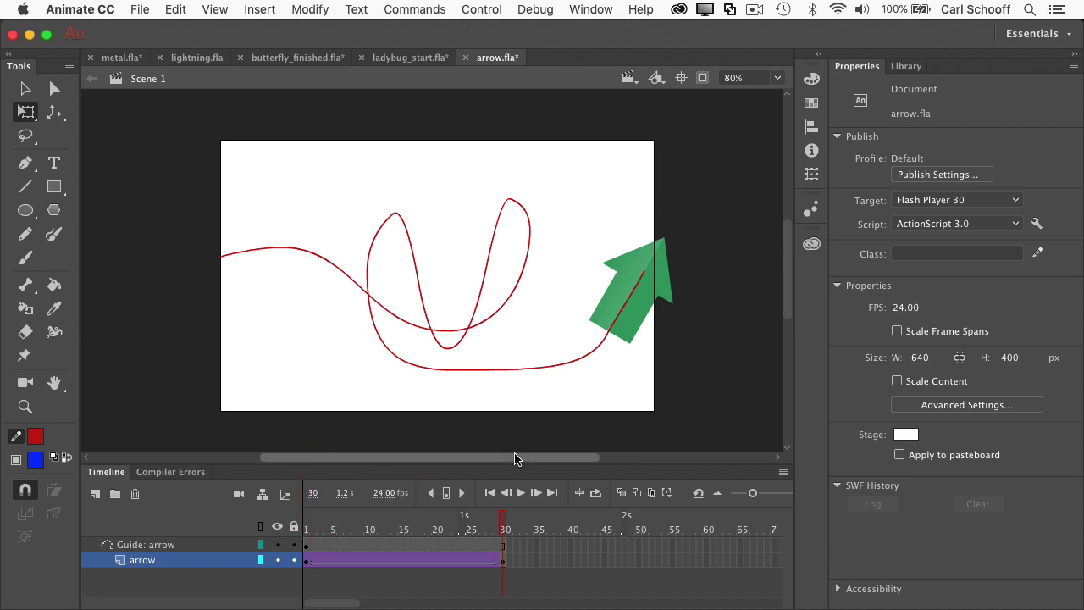
{"action": "key", "text": "Return"}
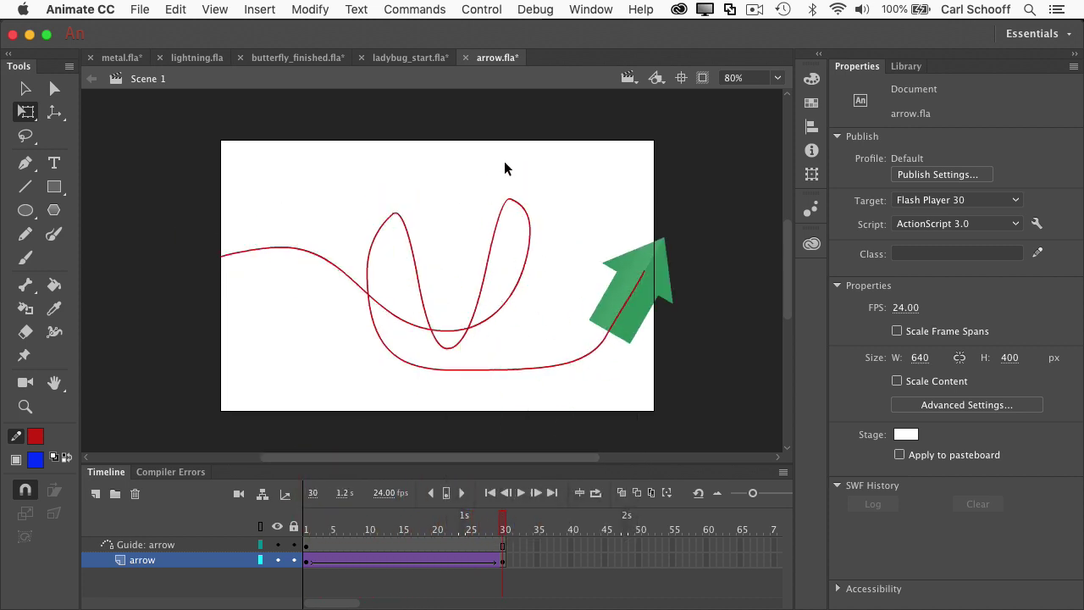
{"action": "left_click", "coordinate": [481, 10]}
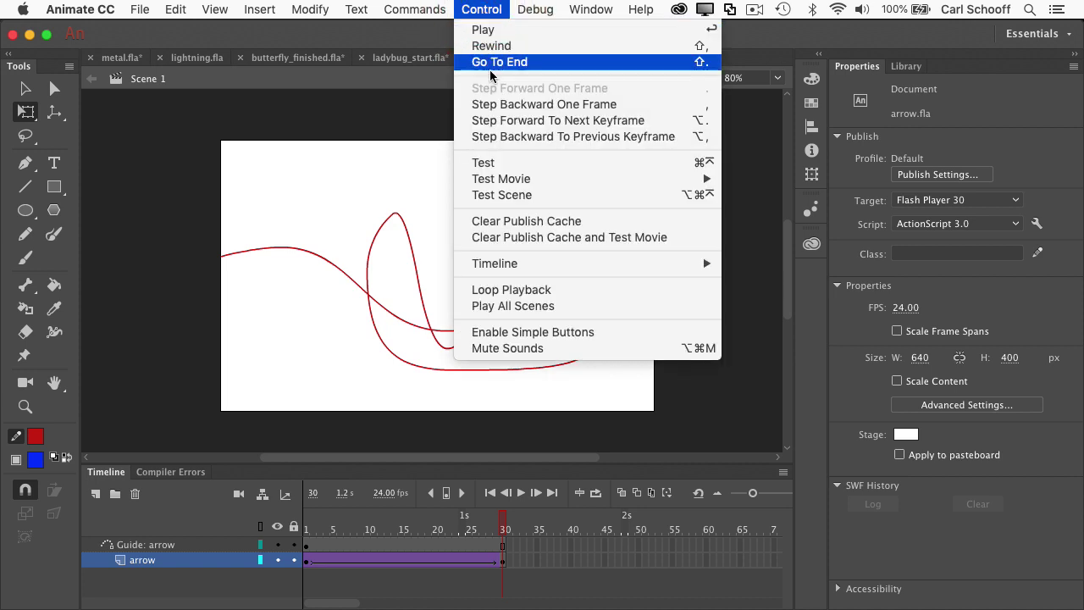
{"action": "mouse_move", "coordinate": [520, 181]}
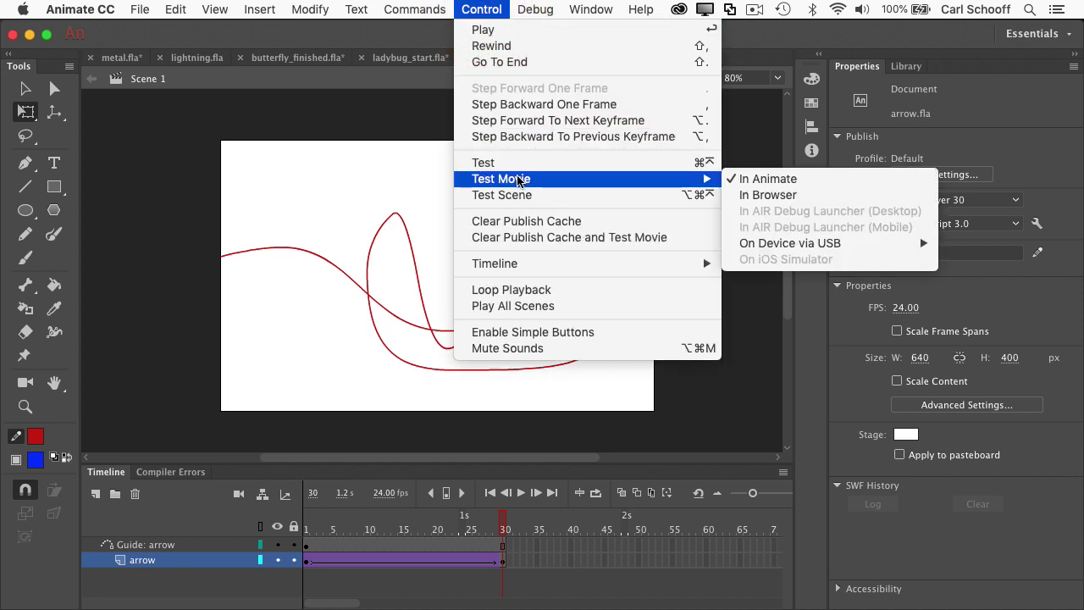
{"action": "left_click", "coordinate": [772, 179]}
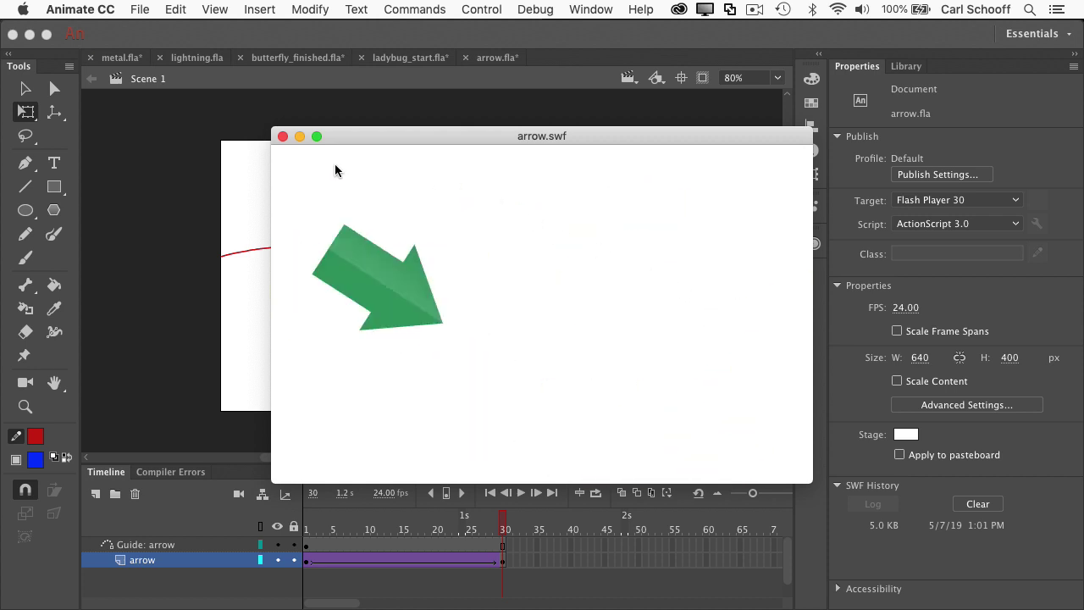
{"action": "left_click", "coordinate": [283, 136]}
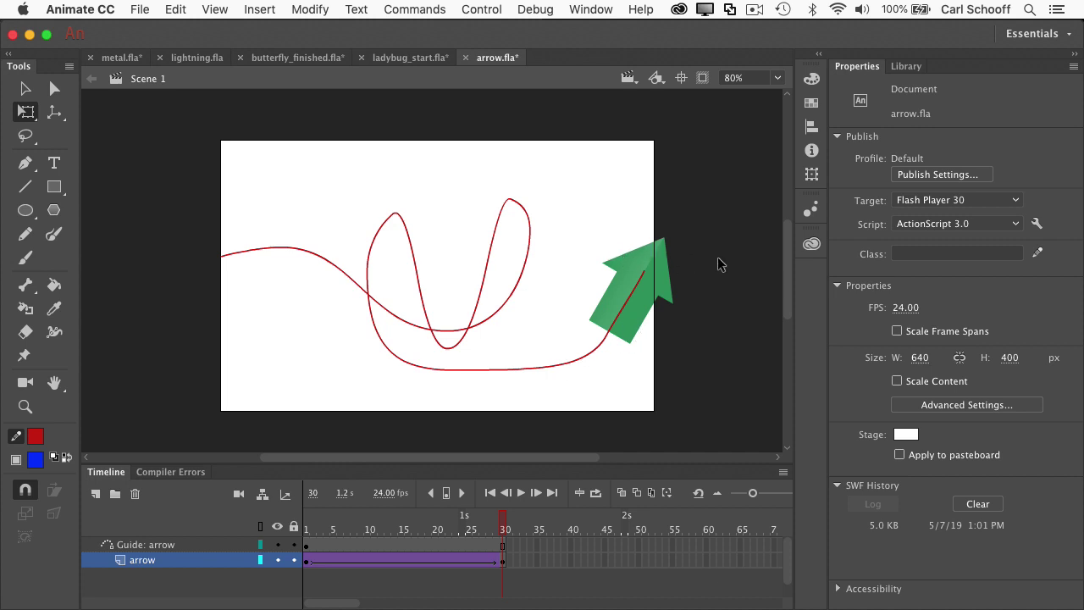
- Extend the arrow's guided tween to frame 61 with F5, then test-play and close arrow.swf
{"action": "left_click", "coordinate": [404, 525]}
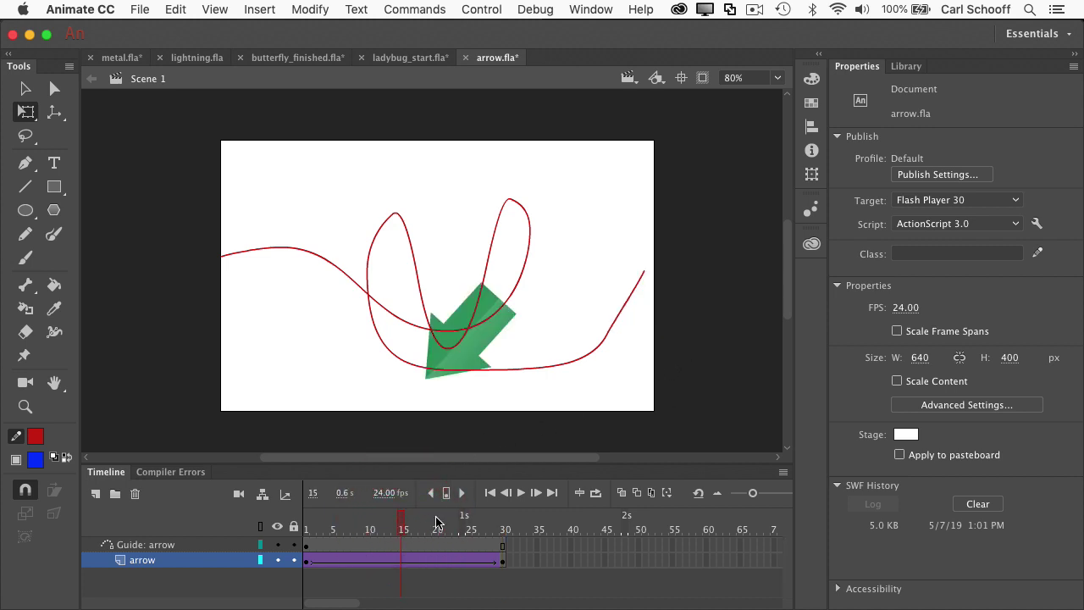
{"action": "key", "text": "F5"}
{"action": "key", "text": "F5"}
{"action": "key", "text": "F5"}
{"action": "key", "text": "F5"}
{"action": "key", "text": "F5"}
{"action": "key", "text": "F5"}
{"action": "key", "text": "F5"}
{"action": "key", "text": "F5"}
{"action": "key", "text": "F5"}
{"action": "key", "text": "F5"}
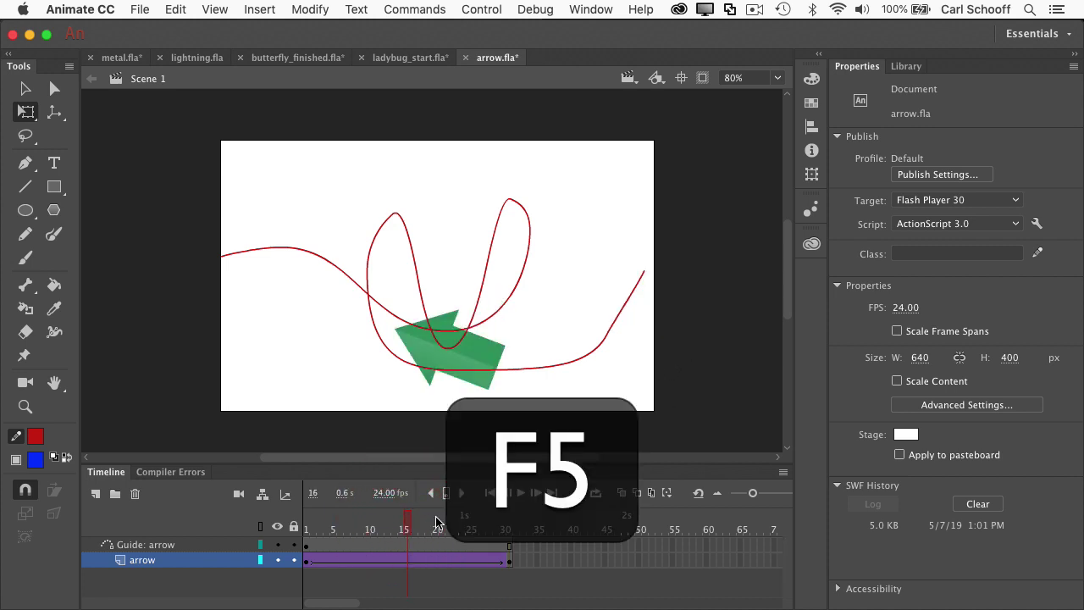
{"action": "key", "text": "F5"}
{"action": "key", "text": "F5"}
{"action": "key", "text": "F5"}
{"action": "key", "text": "F5"}
{"action": "key", "text": "F5"}
{"action": "key", "text": "F5"}
{"action": "key", "text": "F5"}
{"action": "key", "text": "F5"}
{"action": "key", "text": "F5"}
{"action": "key", "text": "F5"}
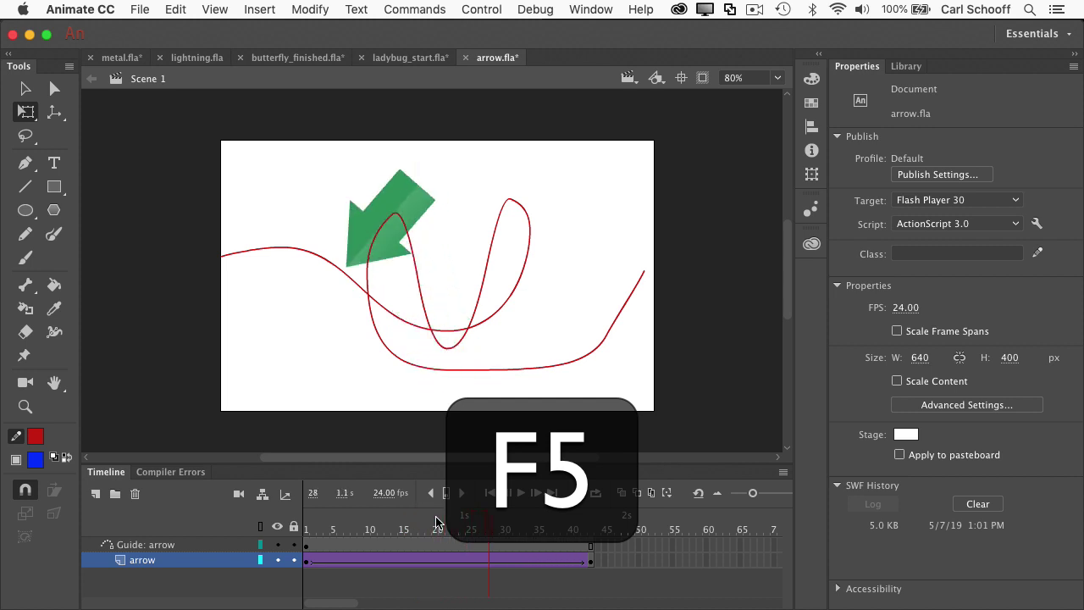
{"action": "key", "text": "F5"}
{"action": "key", "text": "F5"}
{"action": "key", "text": "F5"}
{"action": "key", "text": "F5"}
{"action": "key", "text": "F5"}
{"action": "key", "text": "F5"}
{"action": "key", "text": "F5"}
{"action": "key", "text": "F5"}
{"action": "key", "text": "F5"}
{"action": "key", "text": "F5"}
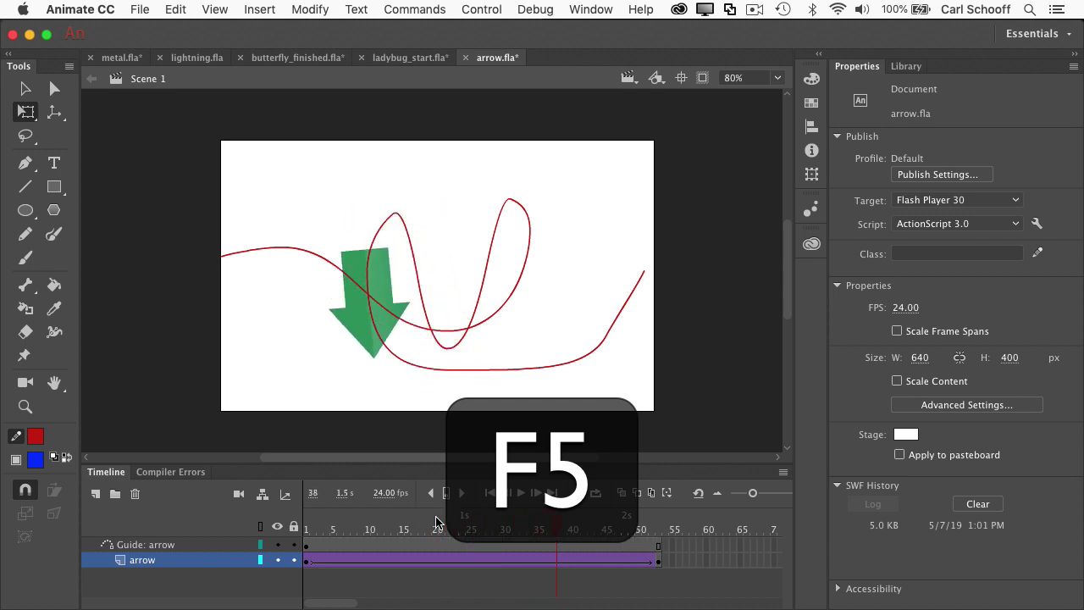
{"action": "key", "text": "F5"}
{"action": "key", "text": "super+Return"}
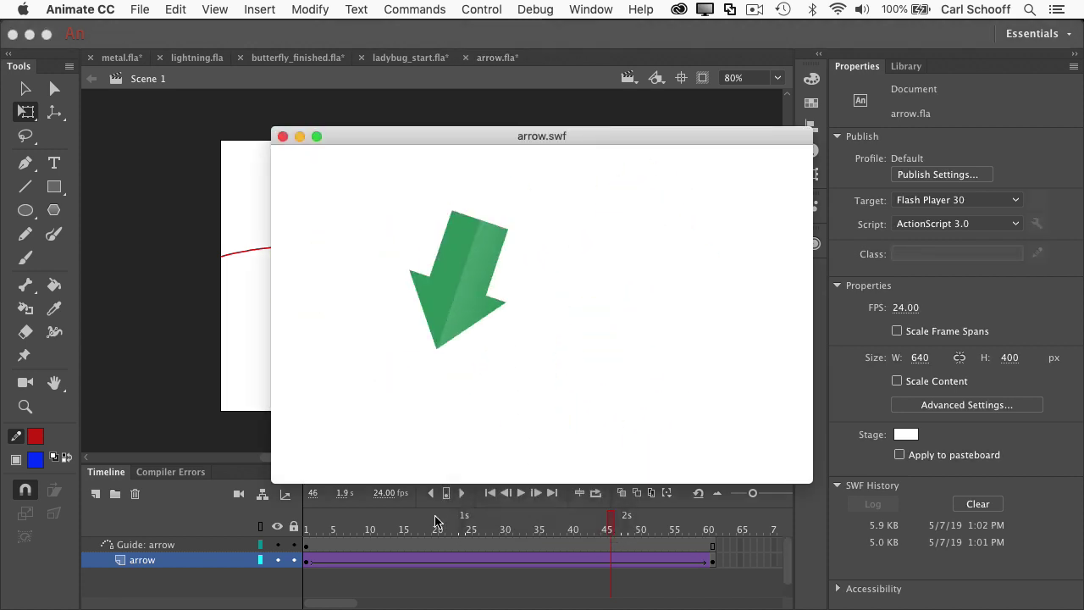
{"action": "left_click", "coordinate": [283, 137]}
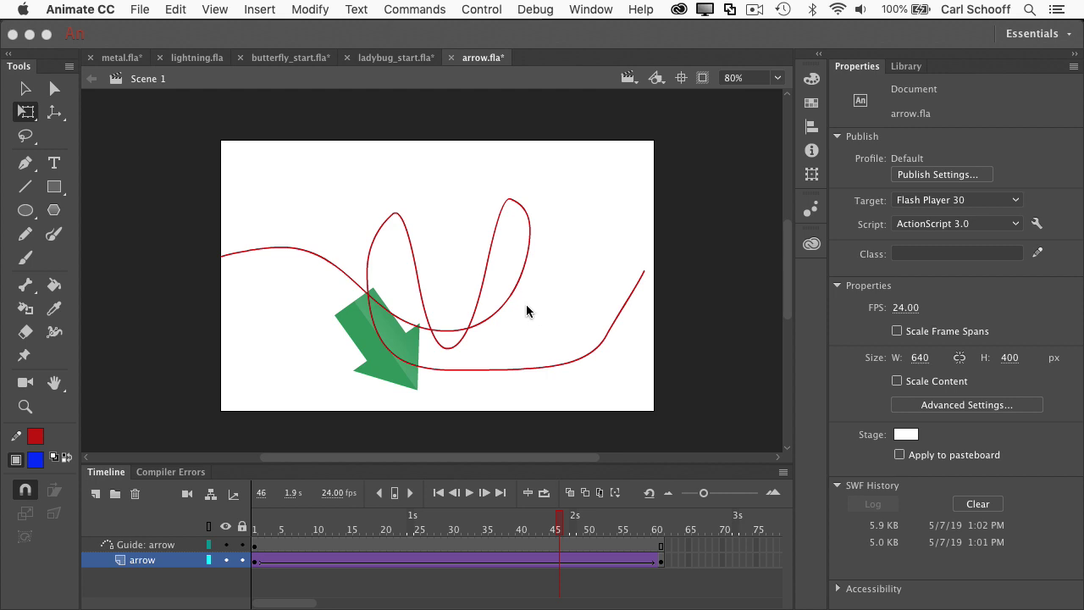
- Copy the red guide curve onto a new layer moved to the bottom, at frame 1
{"action": "left_click", "coordinate": [523, 214]}
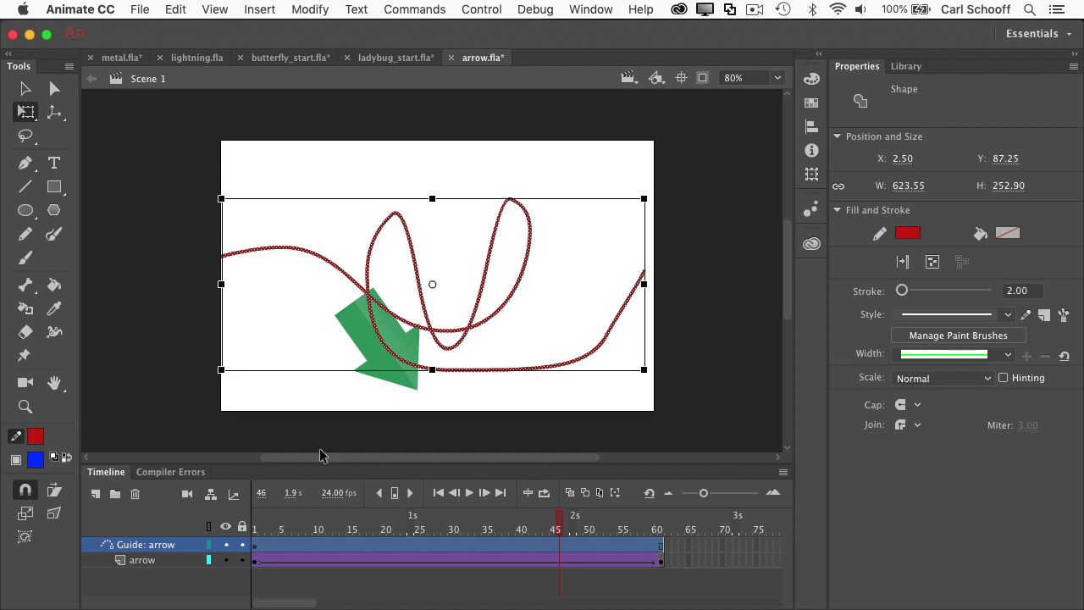
{"action": "left_click", "coordinate": [95, 494]}
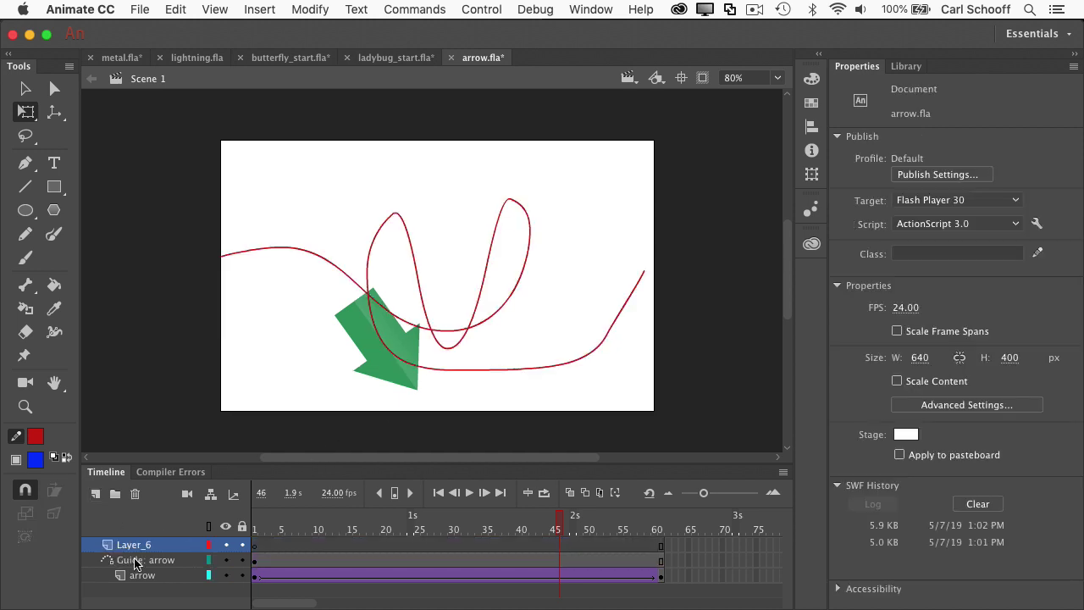
{"action": "left_click_drag", "start_coordinate": [110, 546], "coordinate": [109, 602]}
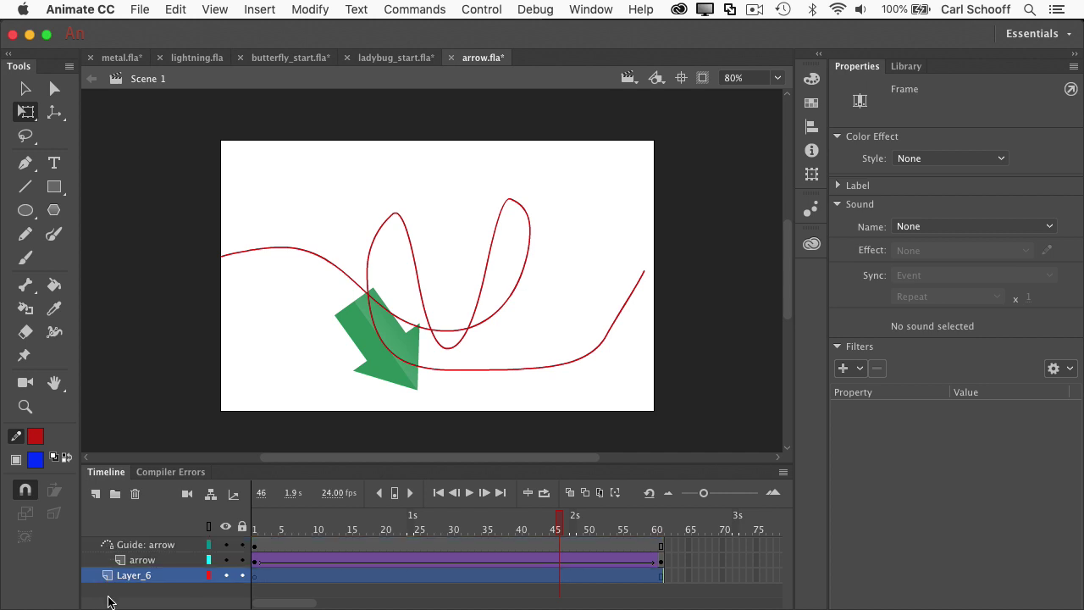
{"action": "left_click", "coordinate": [258, 585]}
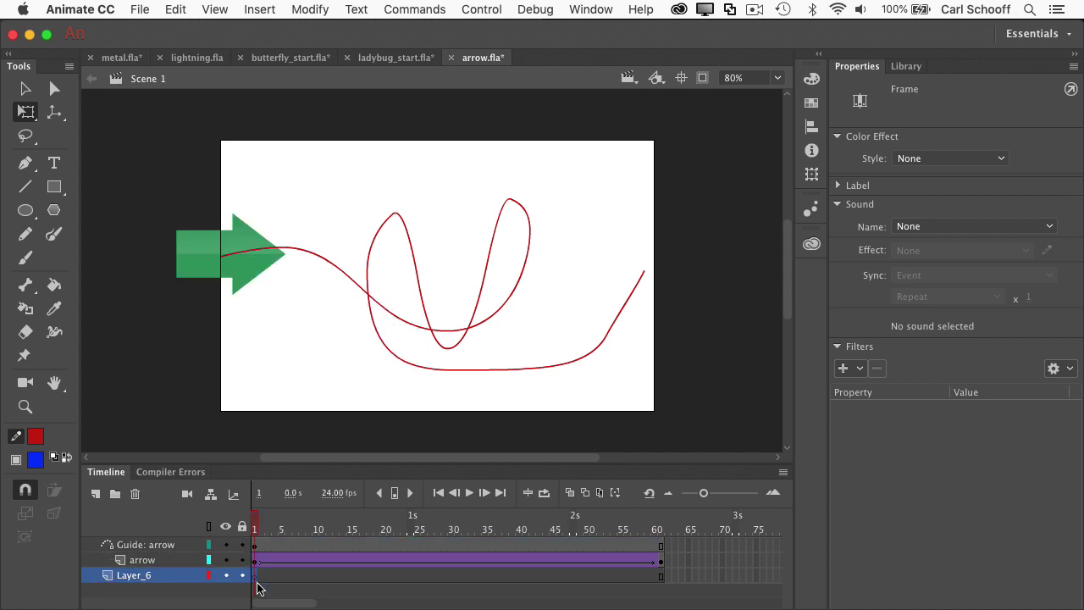
{"action": "left_click", "coordinate": [376, 316]}
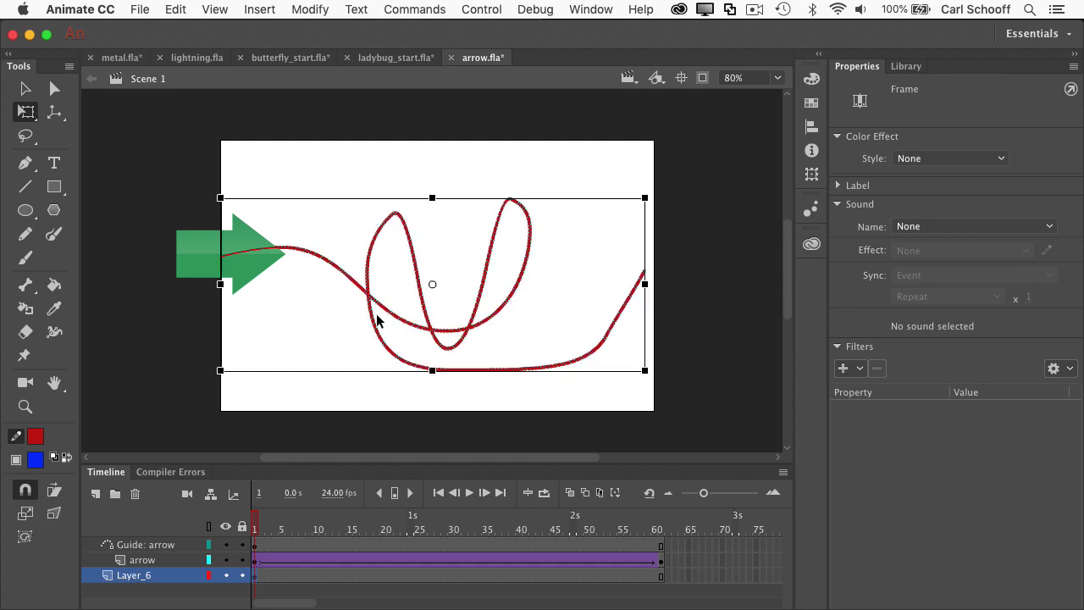
- Hide the guide and arrow layers and test the movie with the visible path
{"action": "left_click", "coordinate": [373, 135]}
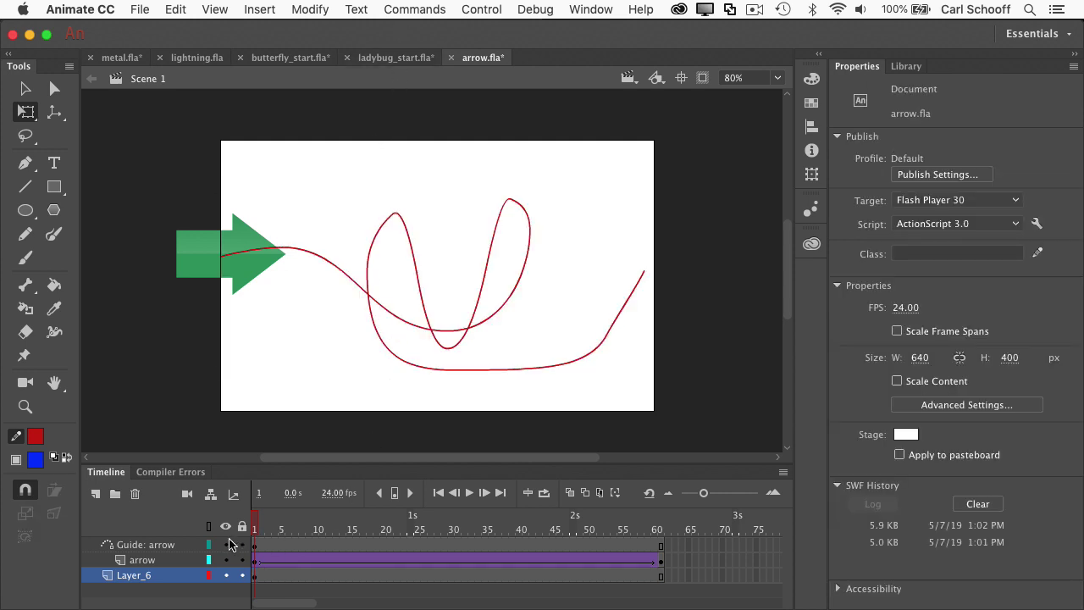
{"action": "left_click_drag", "start_coordinate": [227, 544], "coordinate": [227, 559]}
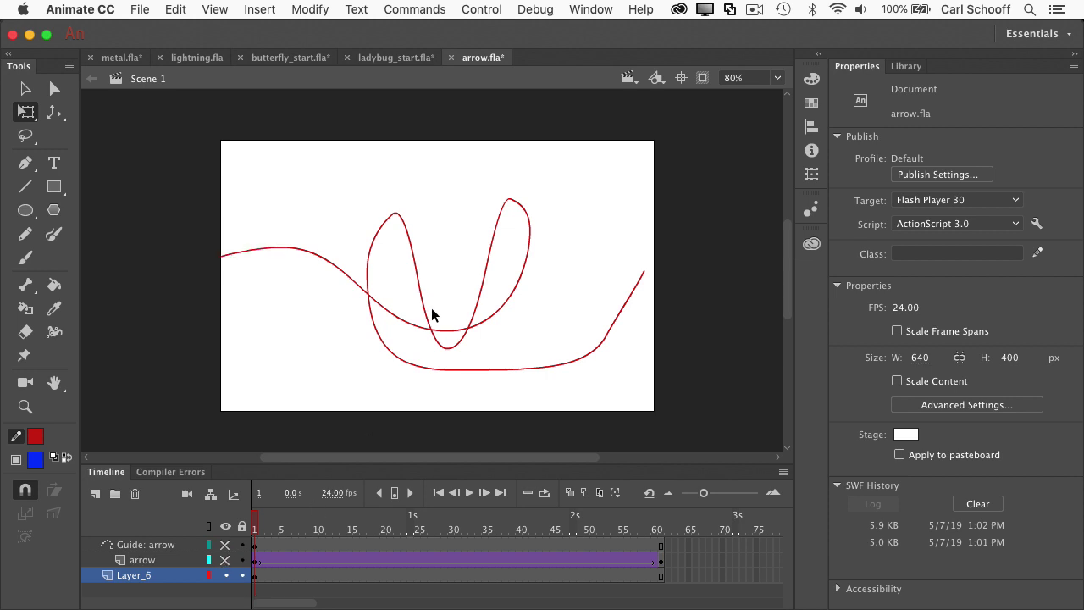
{"action": "key", "text": "super+Return"}
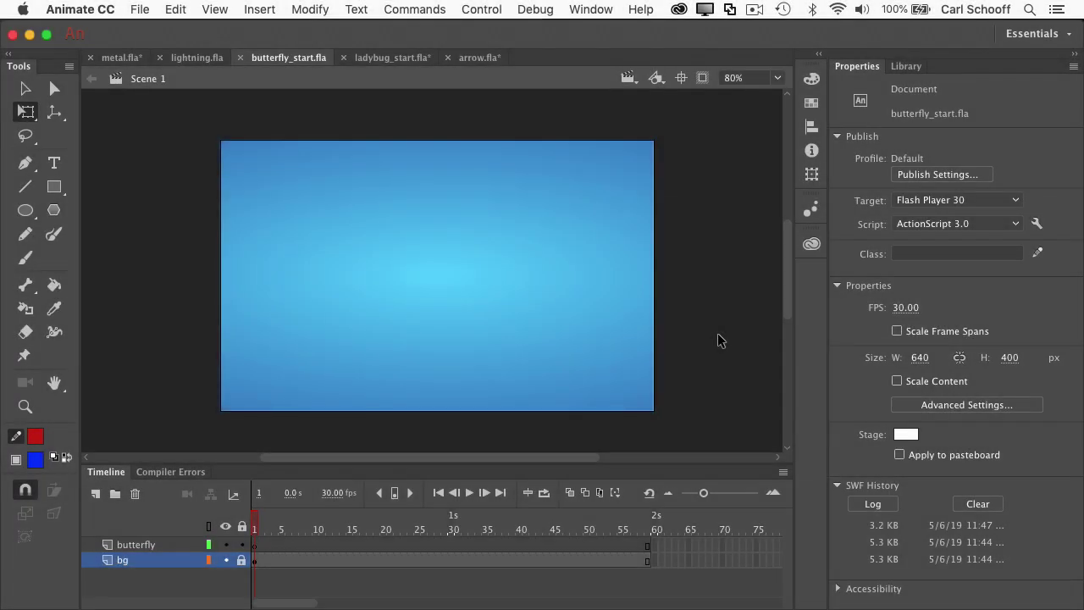
- Drag a butterfly instance from the Library to the stage's left edge, then open it to scrub its wings
{"action": "left_click", "coordinate": [908, 67]}
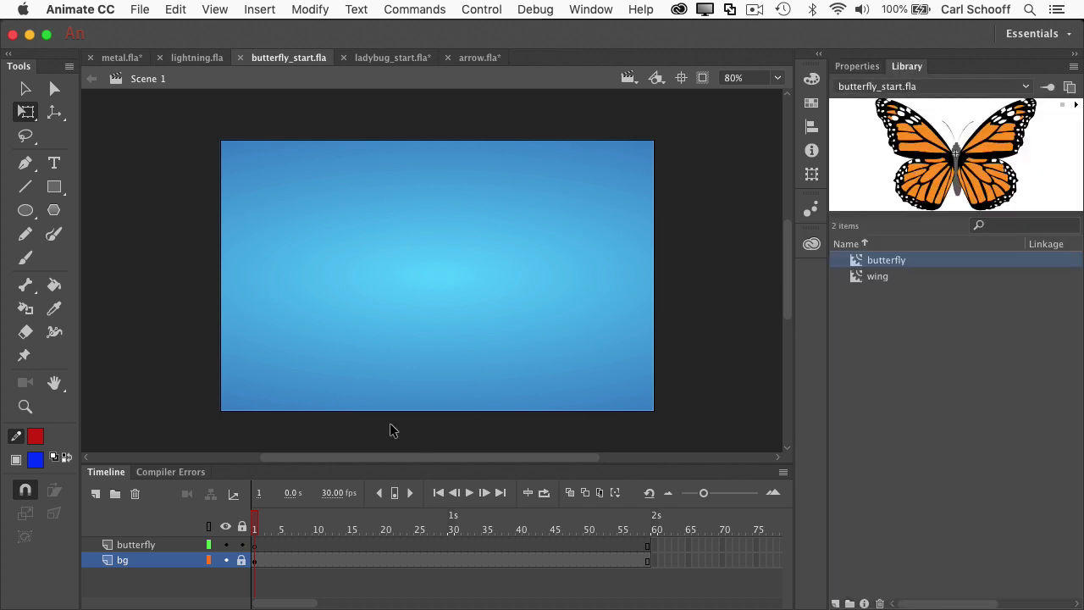
{"action": "left_click", "coordinate": [152, 546]}
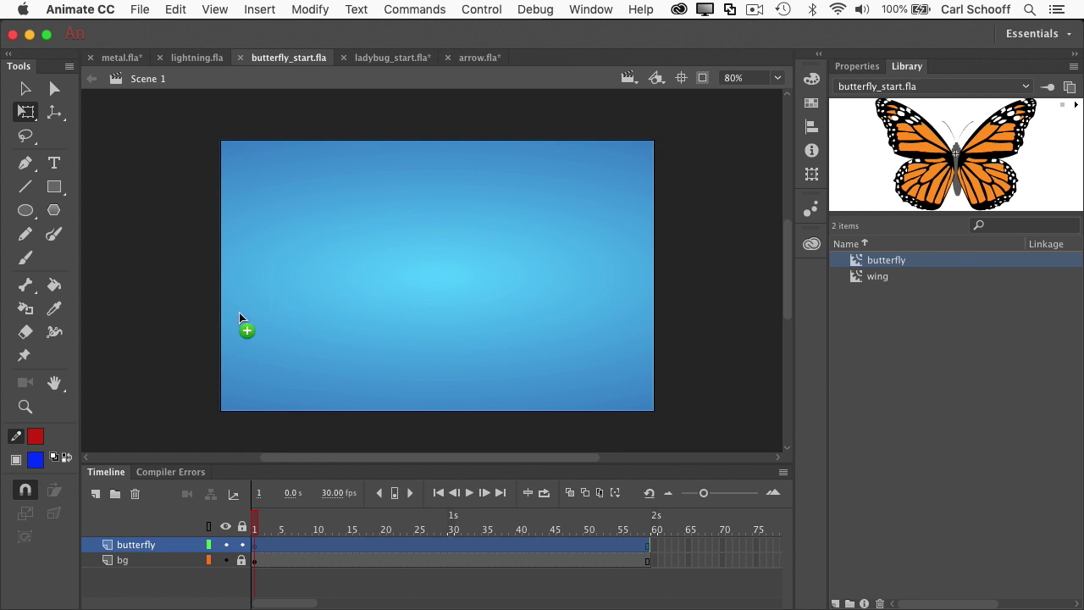
{"action": "left_click_drag", "start_coordinate": [115, 322], "coordinate": [148, 319]}
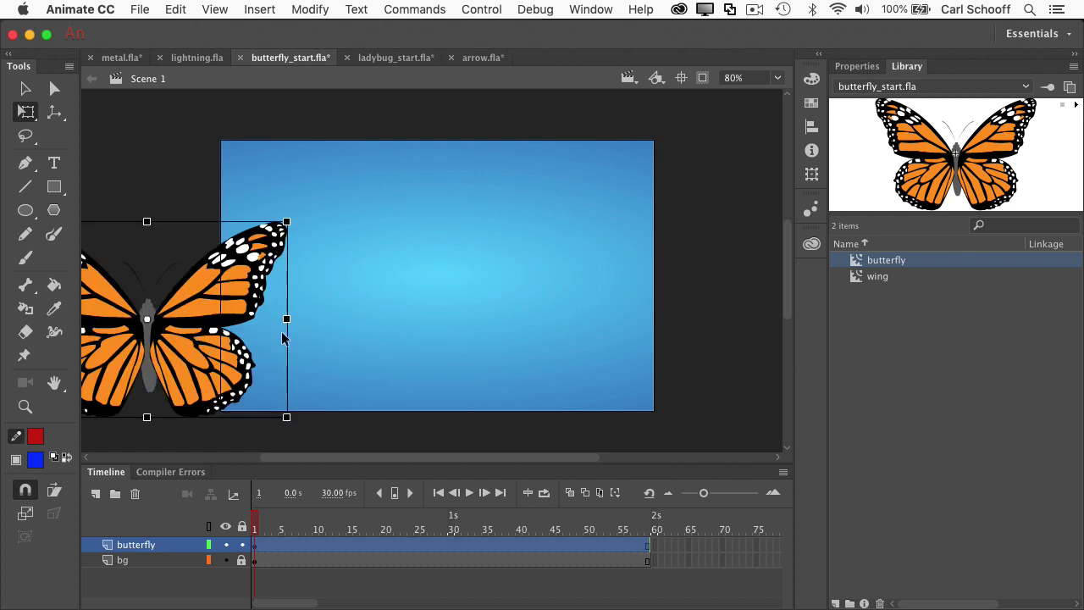
{"action": "left_click", "coordinate": [333, 288]}
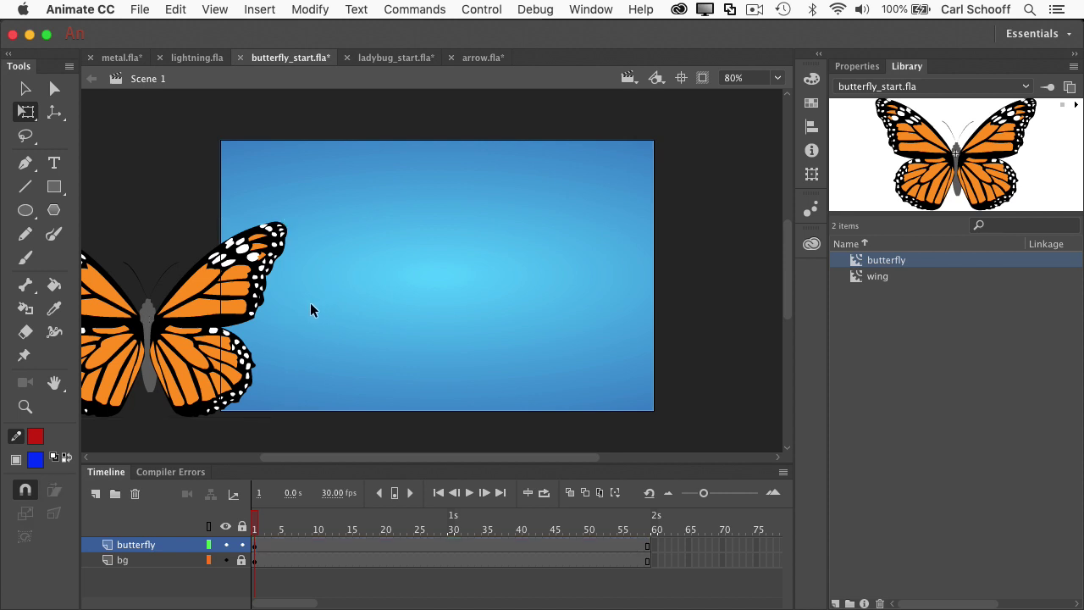
{"action": "double_click", "coordinate": [238, 287]}
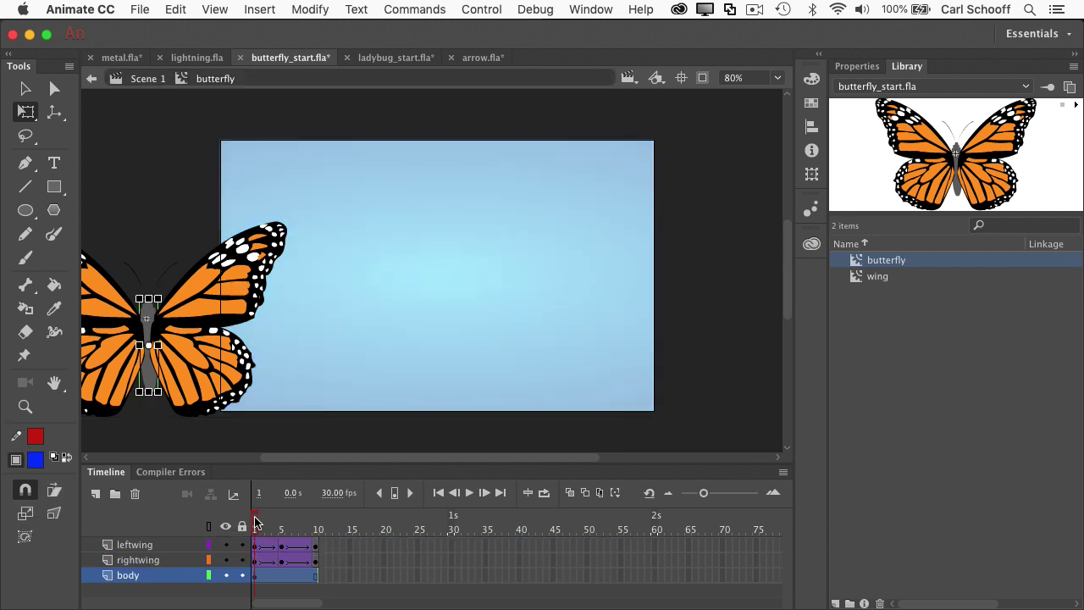
{"action": "left_click_drag", "start_coordinate": [257, 523], "coordinate": [317, 523]}
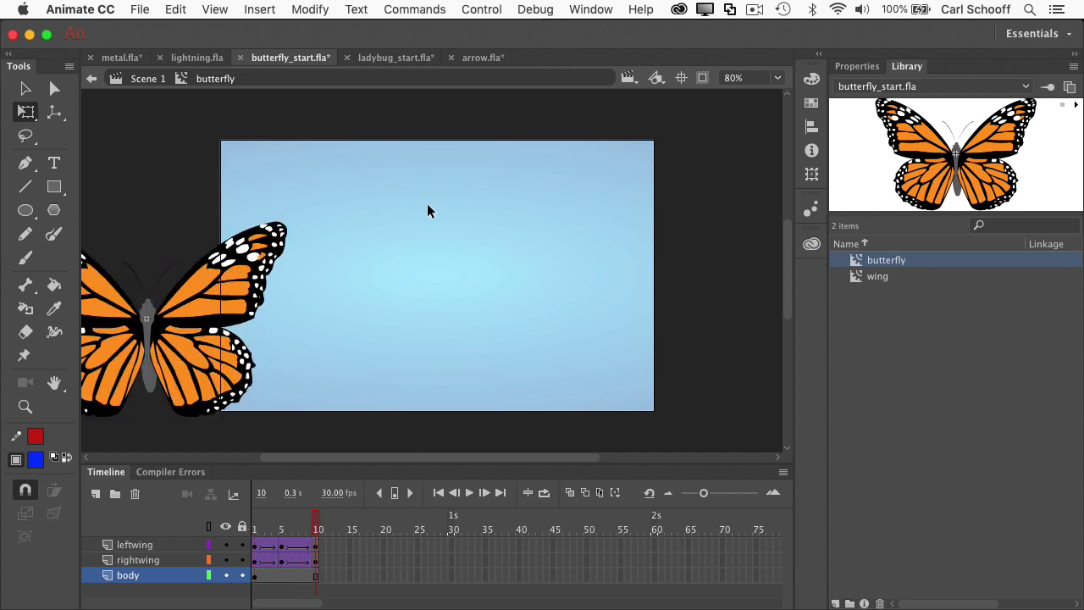
- Back in Scene 1, move the butterfly instance to the stage centre
{"action": "left_click", "coordinate": [148, 79]}
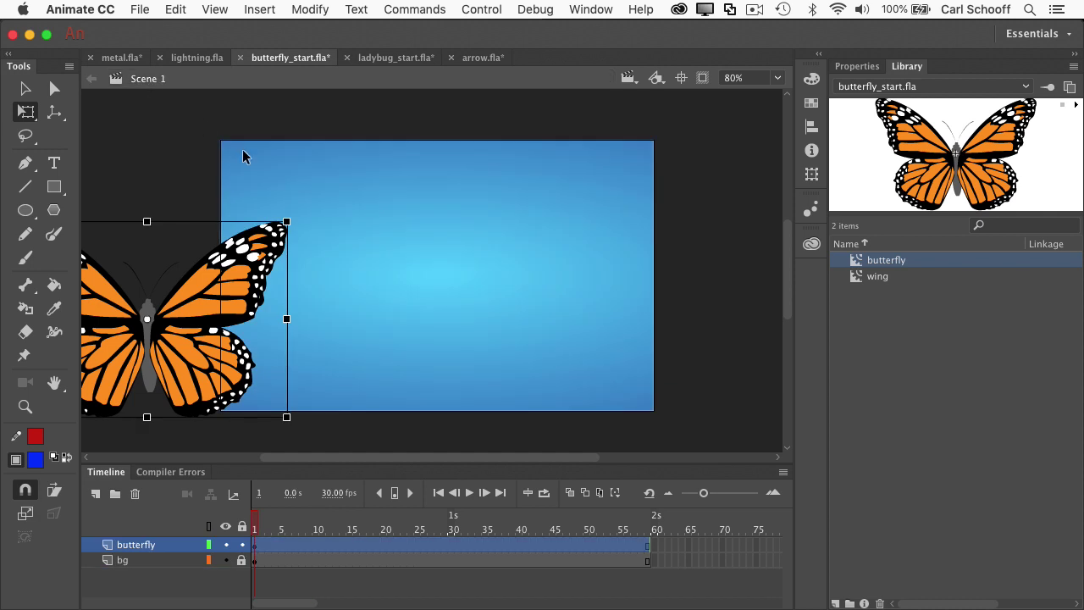
{"action": "left_click", "coordinate": [281, 256]}
{"action": "left_click", "coordinate": [268, 257]}
{"action": "left_click", "coordinate": [855, 67]}
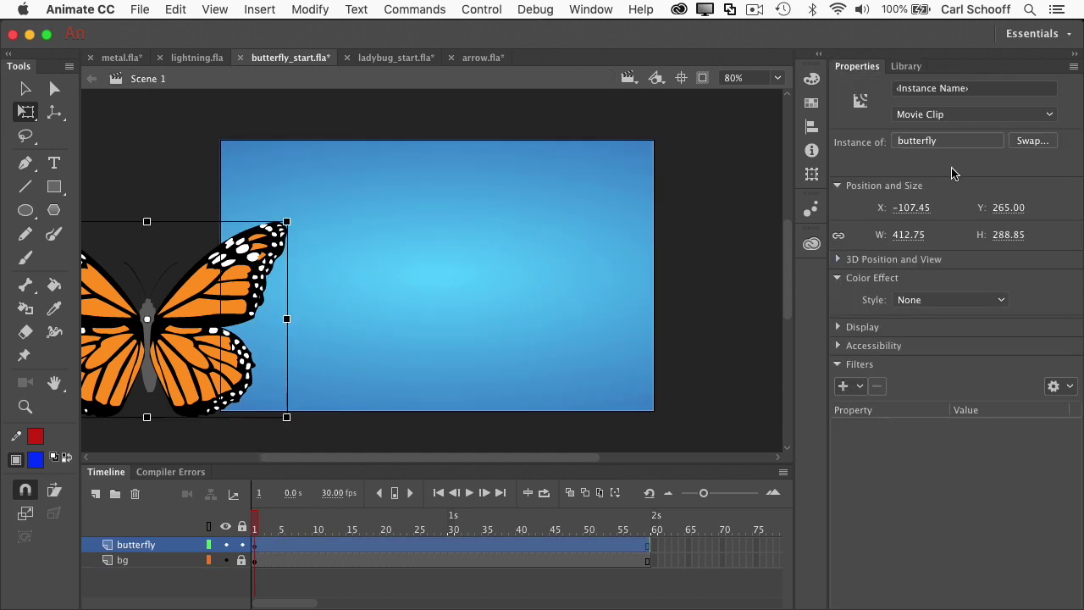
{"action": "left_click", "coordinate": [604, 235]}
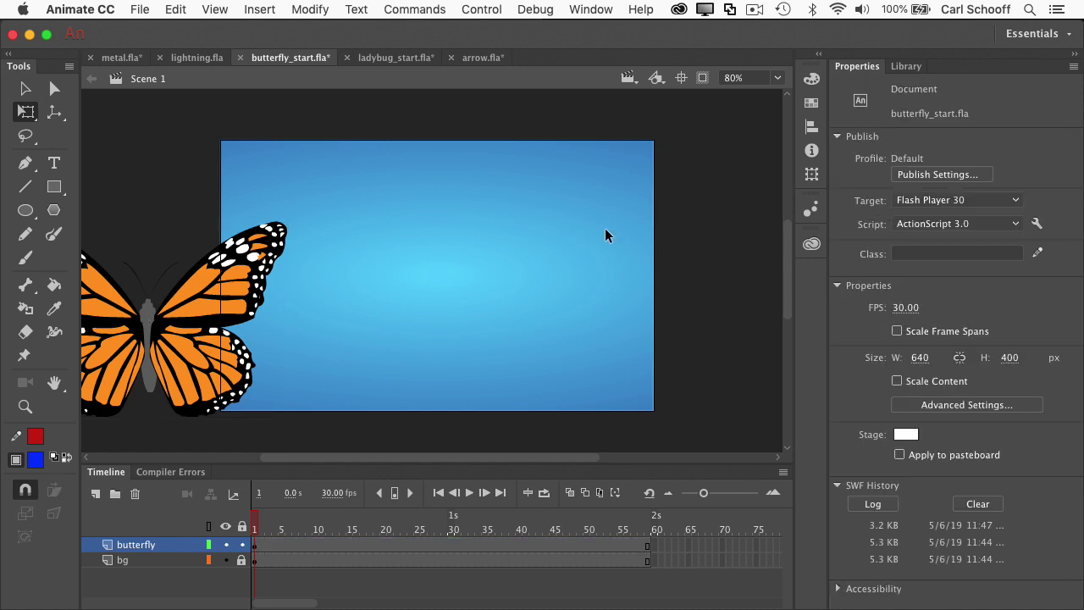
{"action": "left_click_drag", "start_coordinate": [232, 310], "coordinate": [442, 288]}
- Test the flapping butterfly, then park it off the stage's left edge at X −206.40
{"action": "key", "text": "super+Return"}
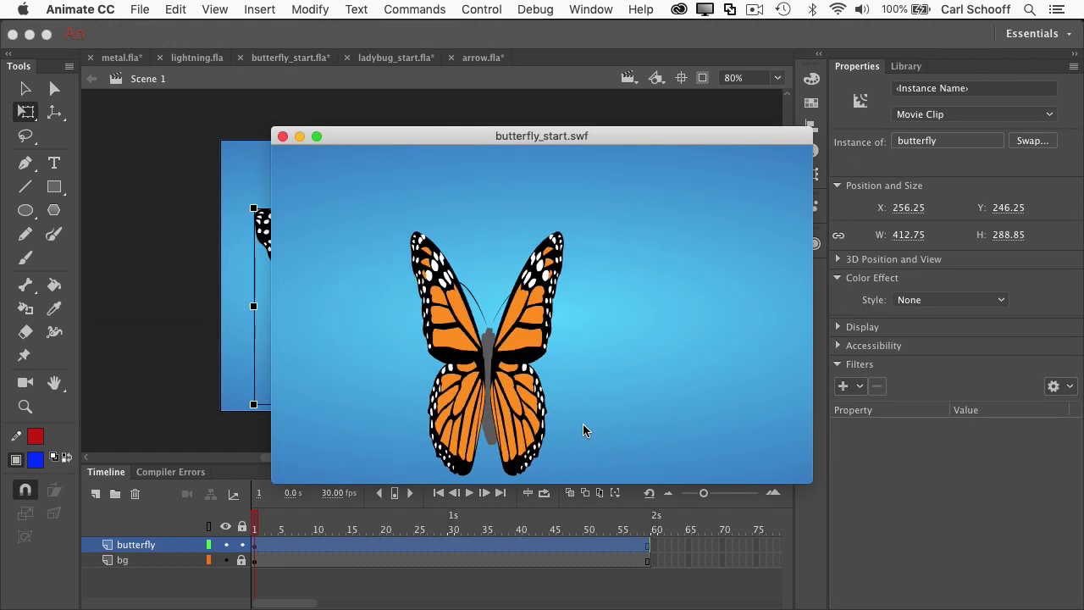
{"action": "left_click", "coordinate": [282, 136]}
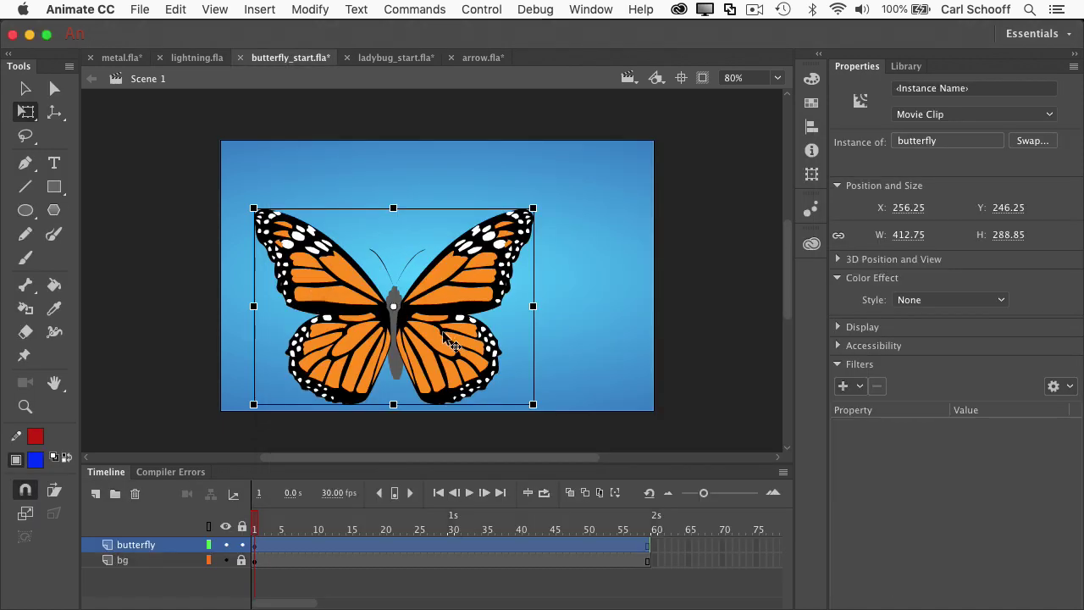
{"action": "left_click_drag", "start_coordinate": [442, 329], "coordinate": [129, 299]}
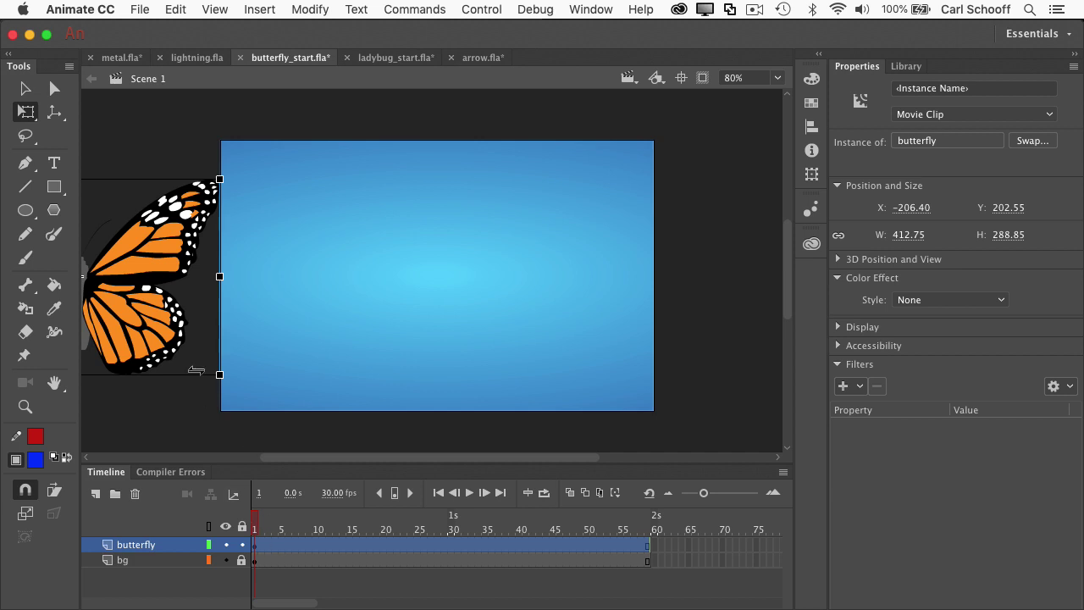
{"action": "left_click", "coordinate": [208, 434]}
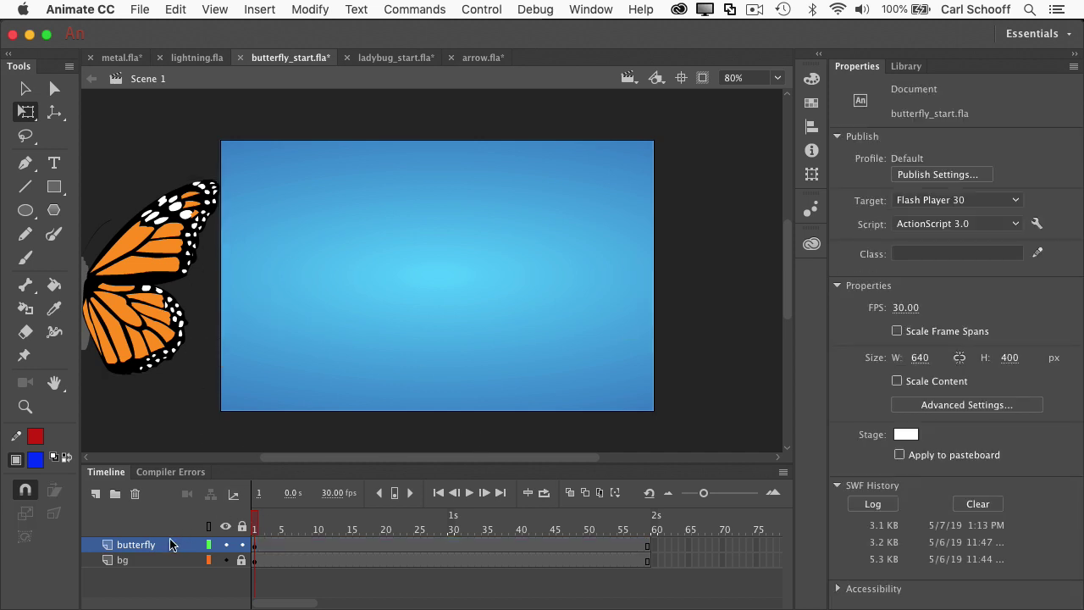
- Add a classic motion guide layer to the butterfly layer
{"action": "right_click", "coordinate": [141, 549]}
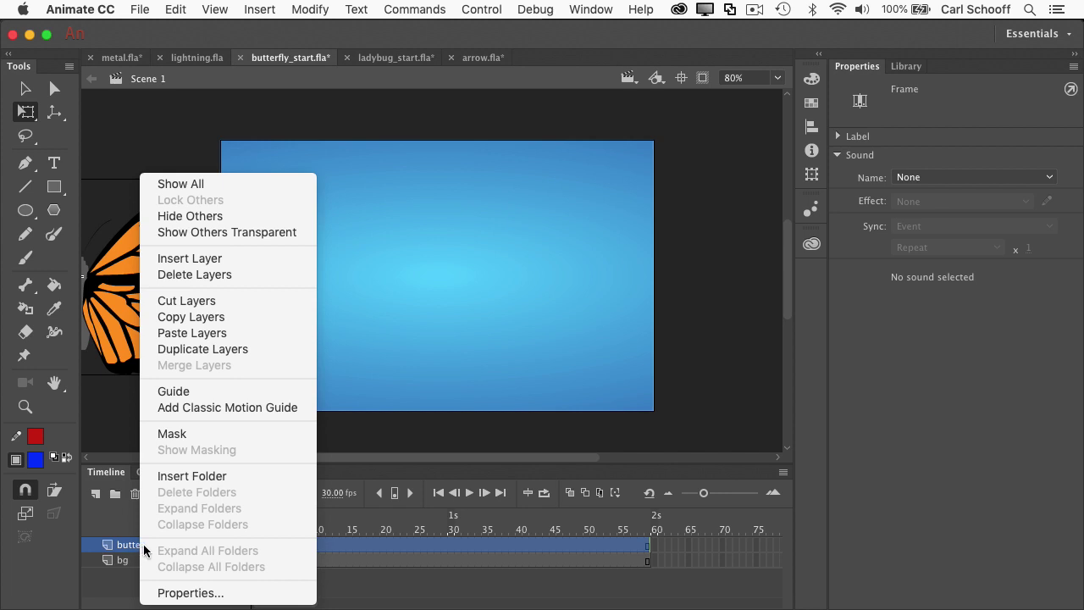
{"action": "left_click", "coordinate": [271, 408]}
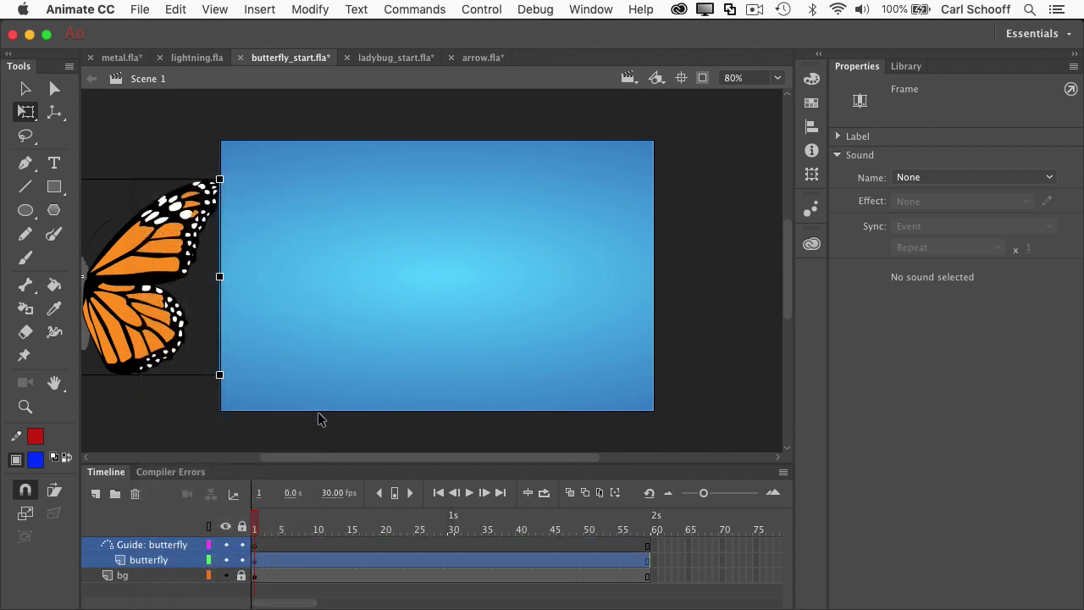
{"action": "left_click", "coordinate": [255, 544]}
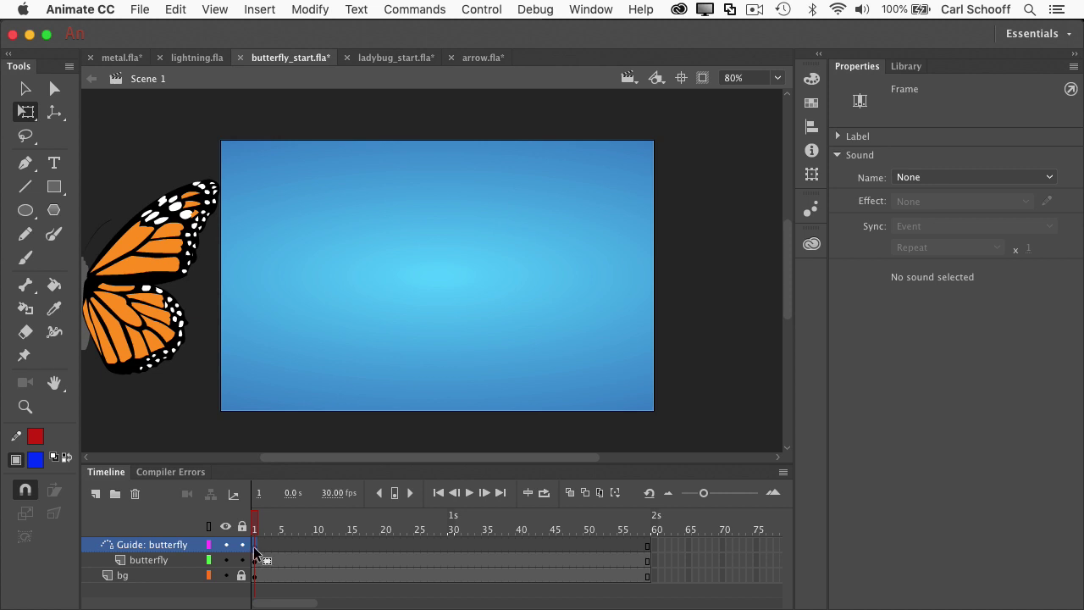
- Draw a curly red path across the stage with the Pencil in Smooth mode
{"action": "left_click", "coordinate": [26, 236]}
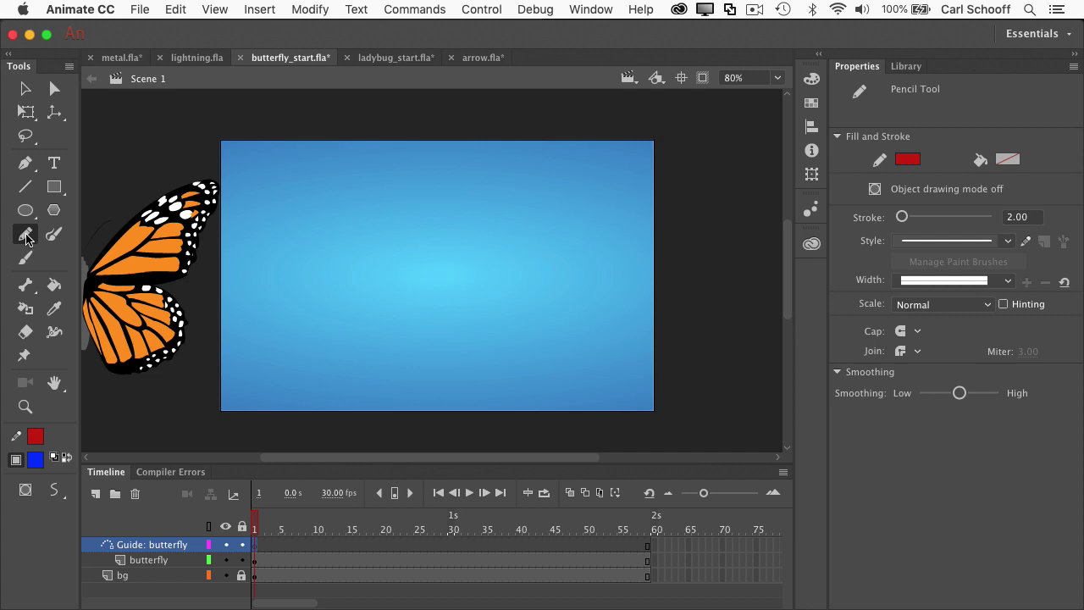
{"action": "left_click", "coordinate": [54, 490]}
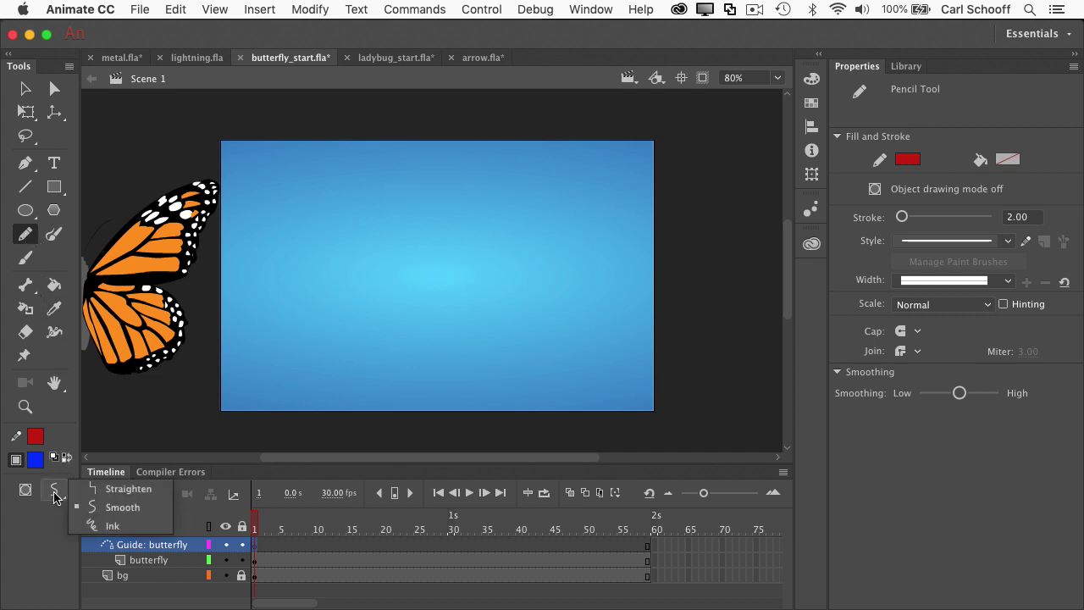
{"action": "left_click", "coordinate": [123, 507]}
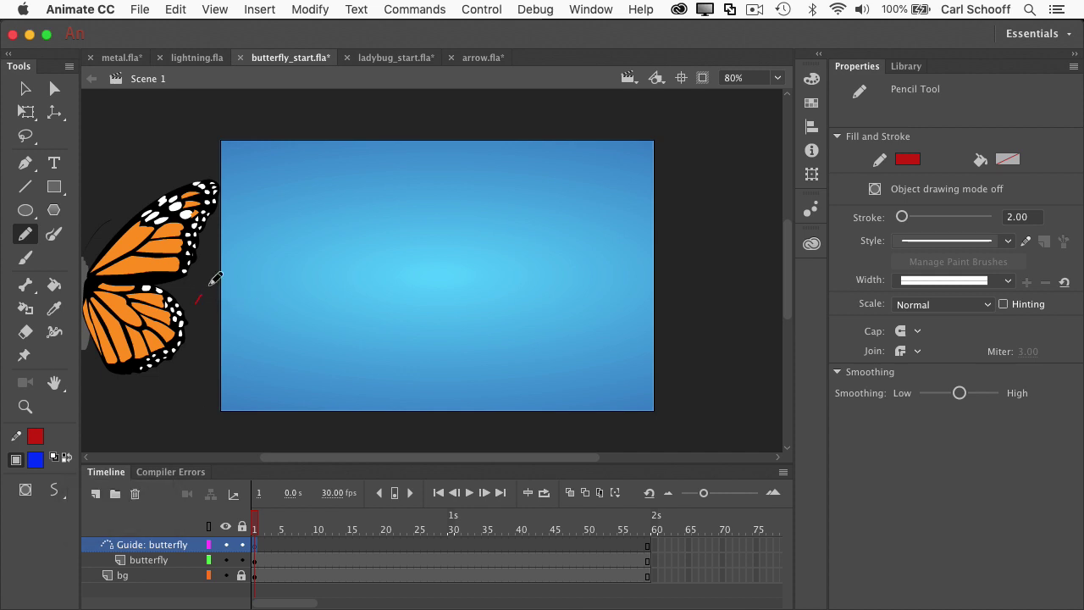
{"action": "mouse_move", "coordinate": [227, 267]}
{"action": "left_mouse_down"}
{"action": "mouse_move", "coordinate": [323, 306]}
{"action": "mouse_move", "coordinate": [470, 301]}
{"action": "mouse_move", "coordinate": [551, 185]}
{"action": "mouse_move", "coordinate": [482, 171]}
{"action": "mouse_move", "coordinate": [428, 206]}
{"action": "mouse_move", "coordinate": [424, 289]}
{"action": "mouse_move", "coordinate": [478, 338]}
{"action": "mouse_move", "coordinate": [602, 298]}
{"action": "mouse_move", "coordinate": [720, 296]}
{"action": "mouse_move", "coordinate": [742, 381]}
{"action": "left_mouse_up"}
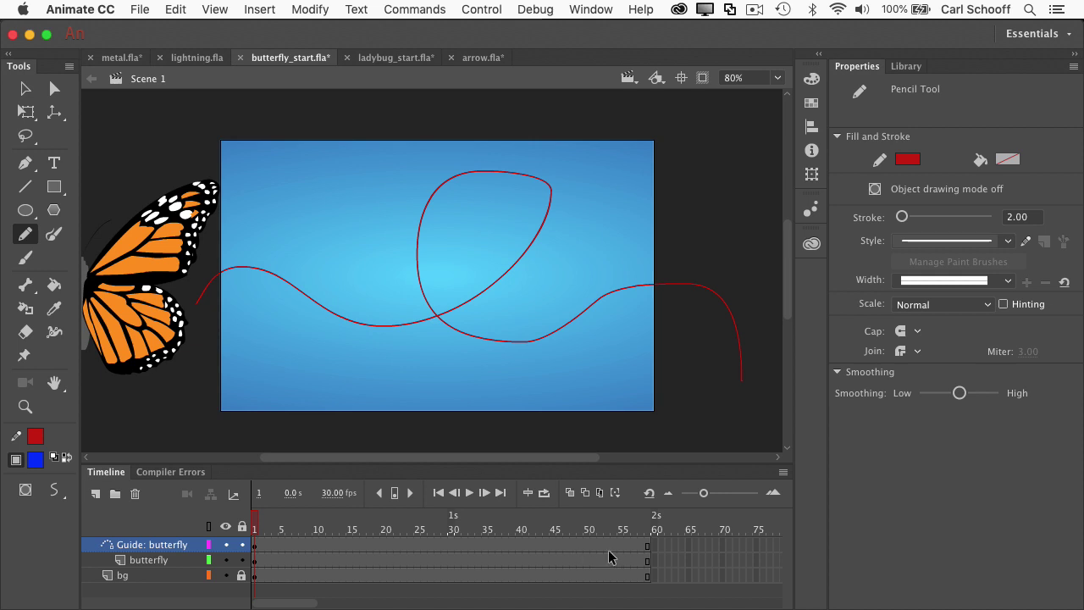
- Insert a keyframe at frame 59 and move the butterfly right of centre, rotated 90° clockwise
{"action": "left_click", "coordinate": [649, 562]}
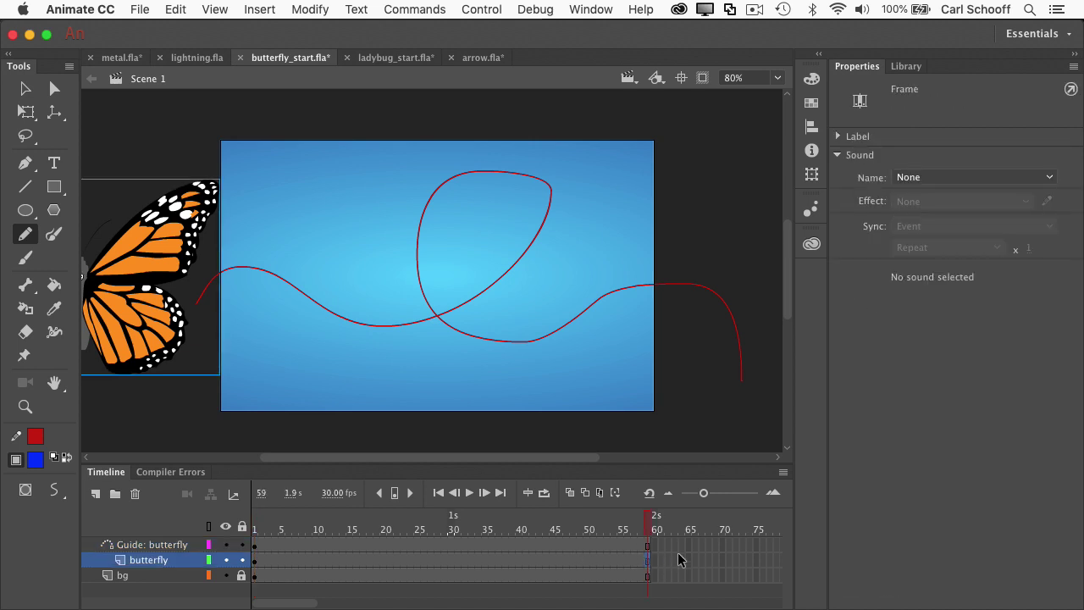
{"action": "key", "text": "F6"}
{"action": "key", "text": "v"}
{"action": "mouse_move", "coordinate": [167, 246]}
{"action": "left_mouse_down"}
{"action": "mouse_move", "coordinate": [350, 262]}
{"action": "mouse_move", "coordinate": [692, 262]}
{"action": "mouse_move", "coordinate": [675, 239]}
{"action": "left_mouse_up"}
{"action": "left_click", "coordinate": [25, 112]}
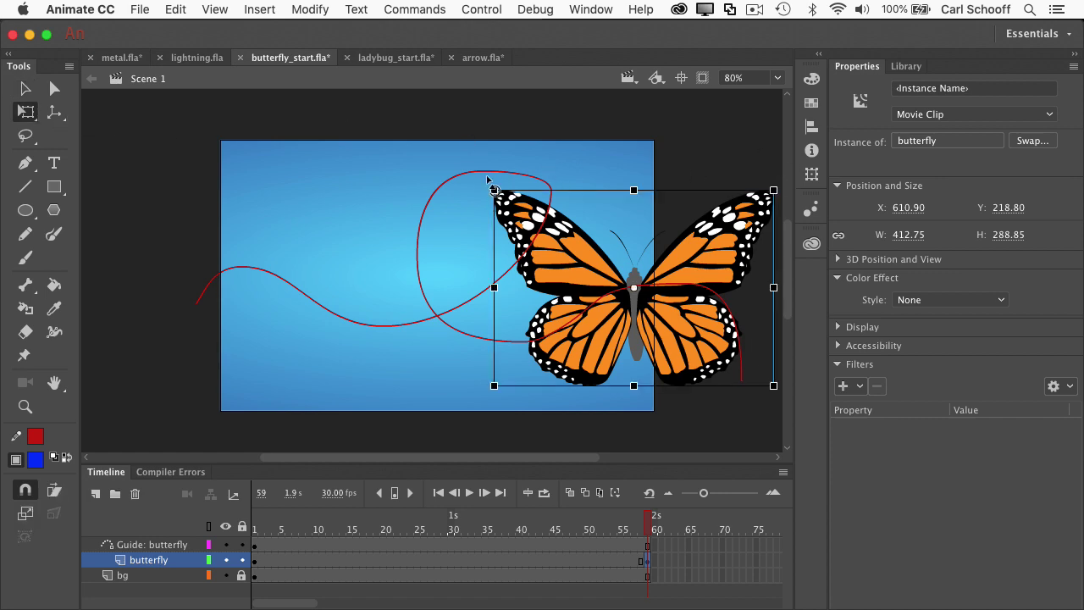
{"action": "left_click_drag", "start_coordinate": [491, 186], "coordinate": [694, 250]}
- Centre the butterfly on the path's right end and rotate it to follow the curve
{"action": "left_click", "coordinate": [25, 88]}
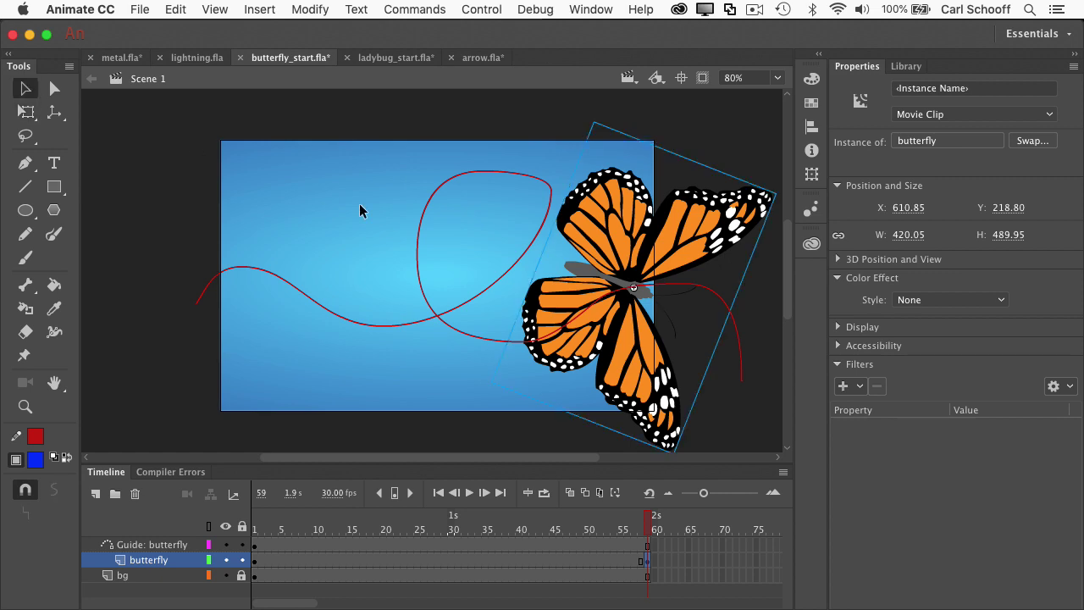
{"action": "left_click_drag", "start_coordinate": [600, 273], "coordinate": [639, 251]}
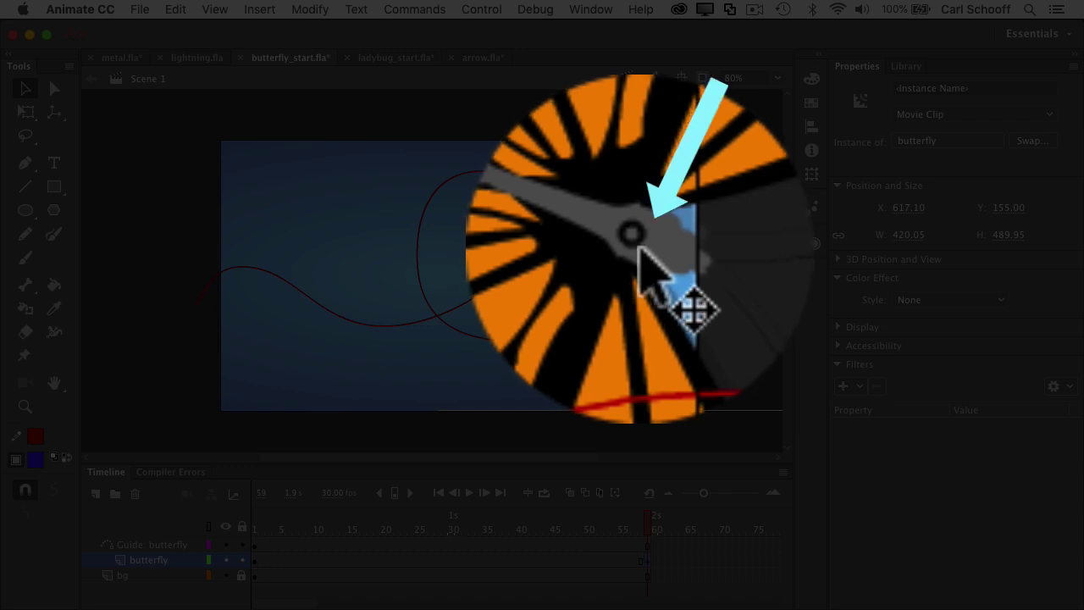
{"action": "key", "text": "Left"}
{"action": "key", "text": "Left"}
{"action": "key", "text": "Left"}
{"action": "key", "text": "Left"}
{"action": "key", "text": "Left"}
{"action": "left_click_drag", "start_coordinate": [644, 251], "coordinate": [735, 320]}
{"action": "left_click", "coordinate": [26, 112]}
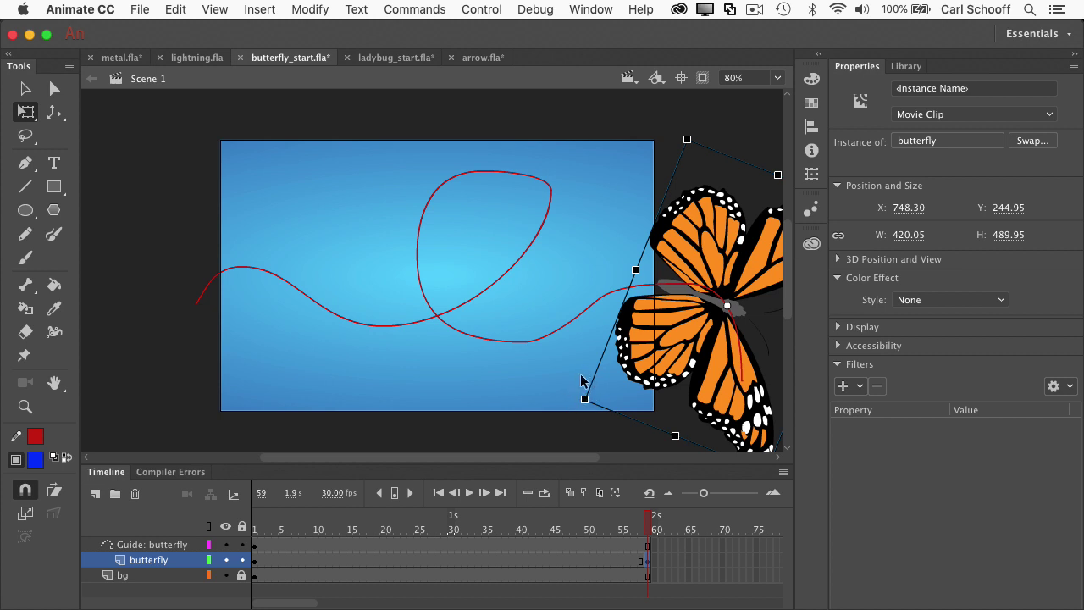
{"action": "left_click_drag", "start_coordinate": [575, 402], "coordinate": [556, 289]}
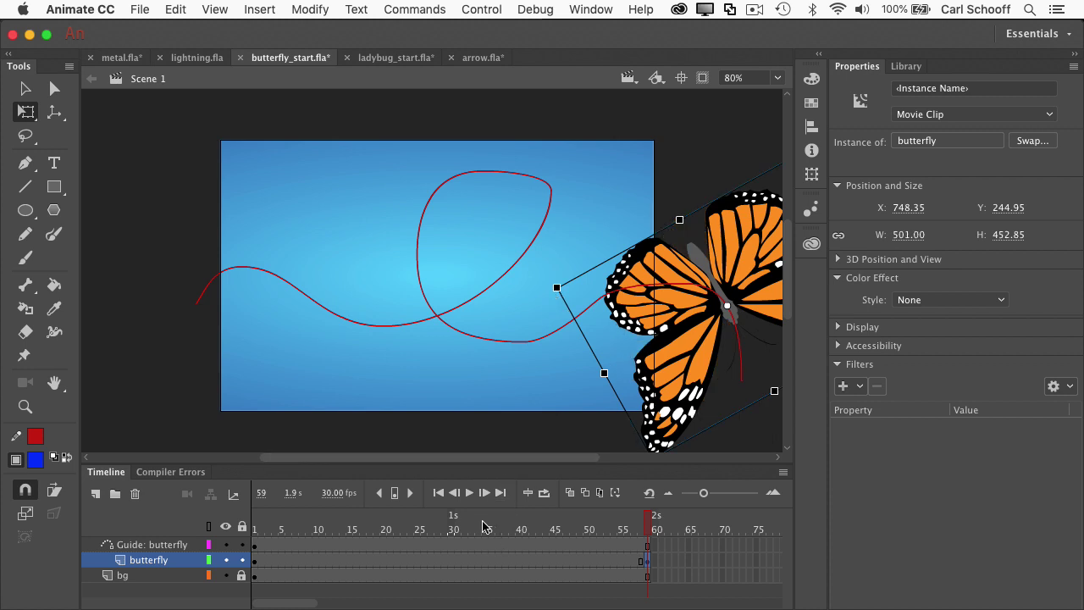
- At frame 1, drag the butterfly's centre onto the red path's left start and tilt it along the curve
{"action": "left_click", "coordinate": [255, 528]}
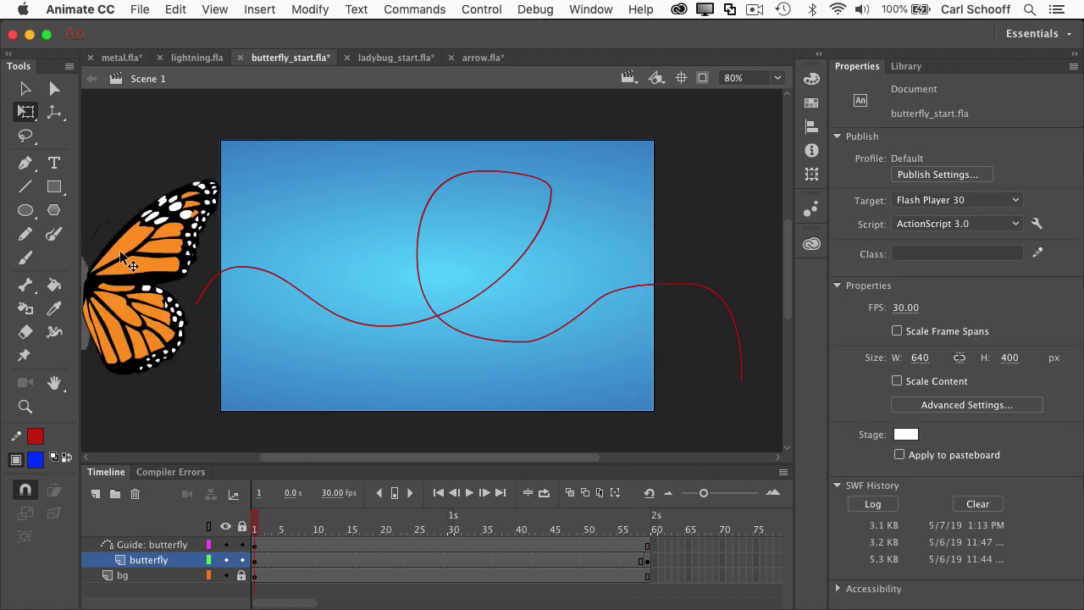
{"action": "left_click_drag", "start_coordinate": [120, 250], "coordinate": [271, 341]}
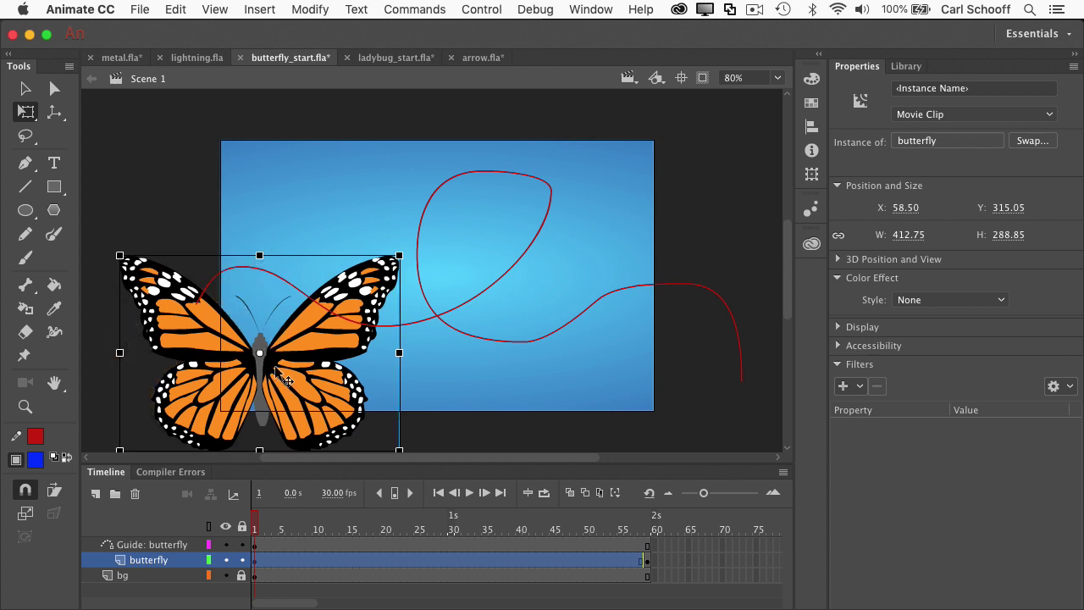
{"action": "left_click_drag", "start_coordinate": [288, 381], "coordinate": [288, 340]}
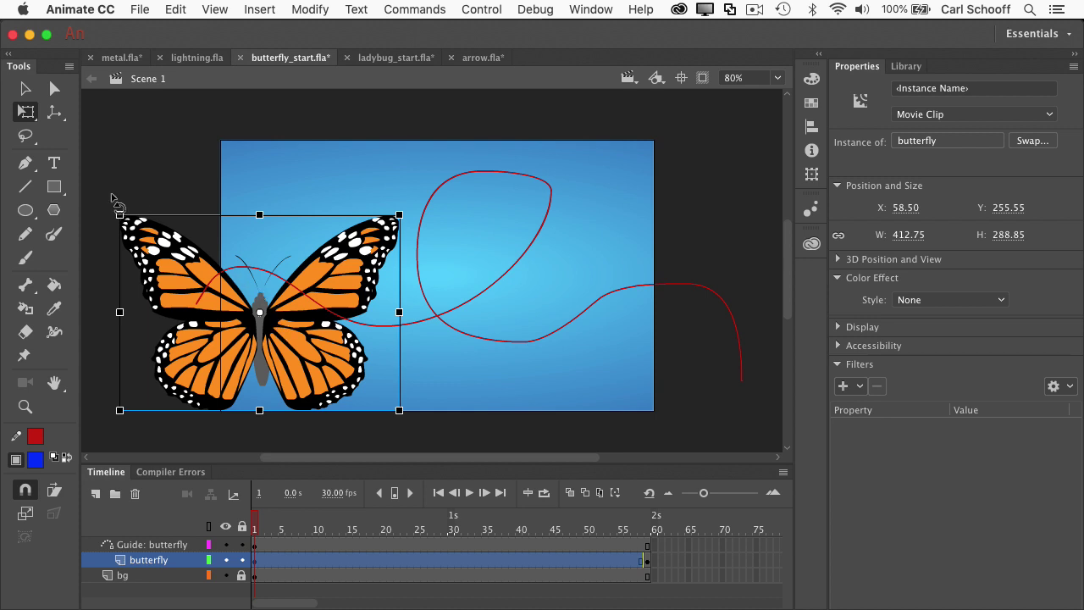
{"action": "left_click", "coordinate": [26, 90]}
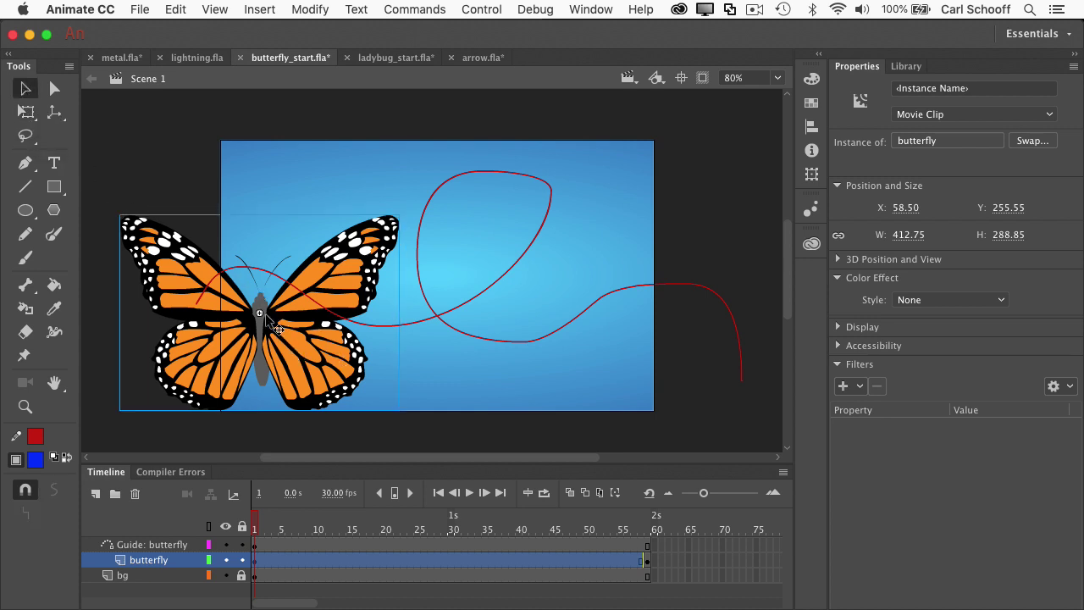
{"action": "left_click_drag", "start_coordinate": [260, 318], "coordinate": [210, 281]}
{"action": "left_click", "coordinate": [25, 111]}
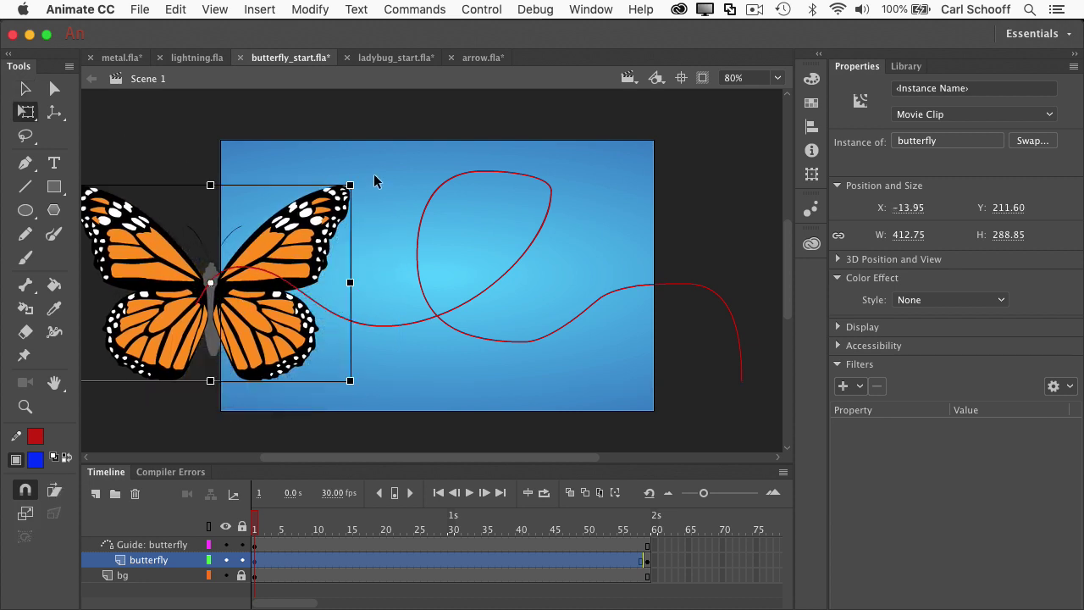
{"action": "left_click_drag", "start_coordinate": [351, 175], "coordinate": [452, 284]}
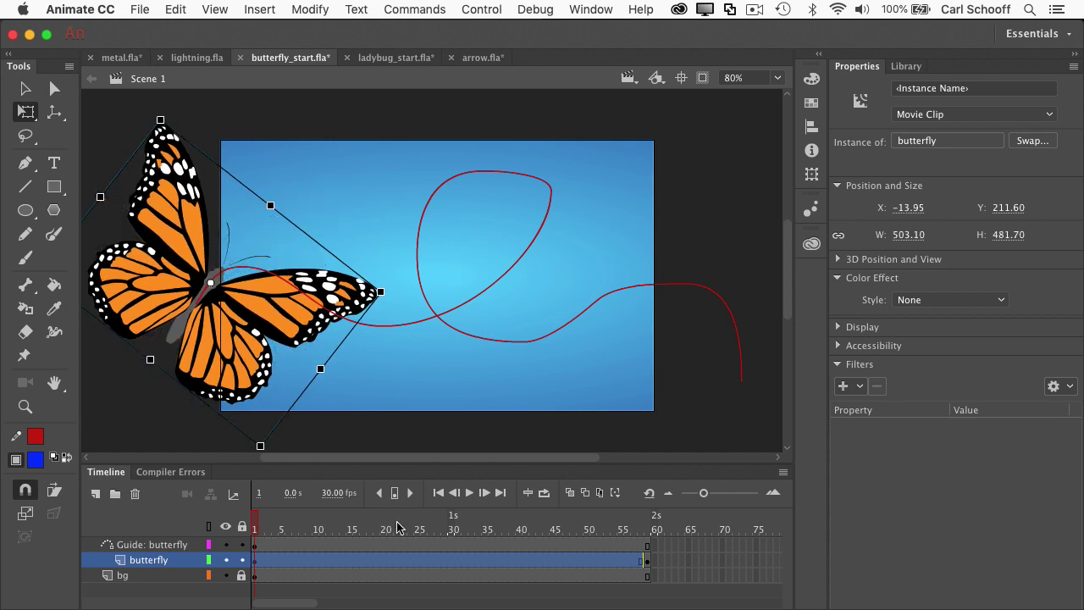
- Create a classic tween between the butterfly's keyframes and scrub it along the path
{"action": "left_click", "coordinate": [298, 559]}
{"action": "right_click", "coordinate": [298, 560]}
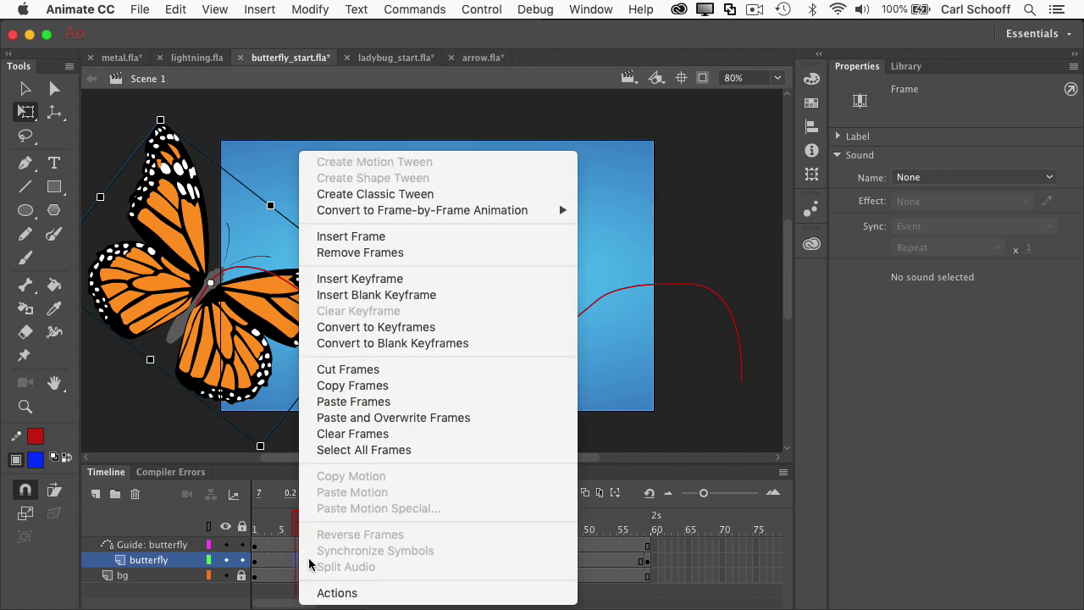
{"action": "left_click", "coordinate": [419, 194]}
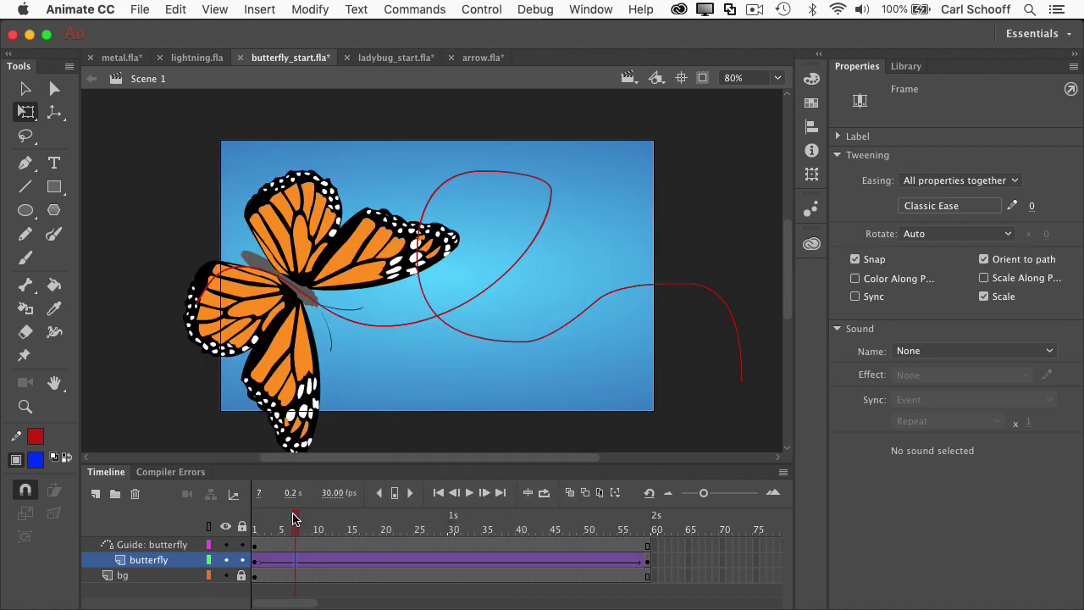
{"action": "left_click_drag", "start_coordinate": [296, 525], "coordinate": [218, 525]}
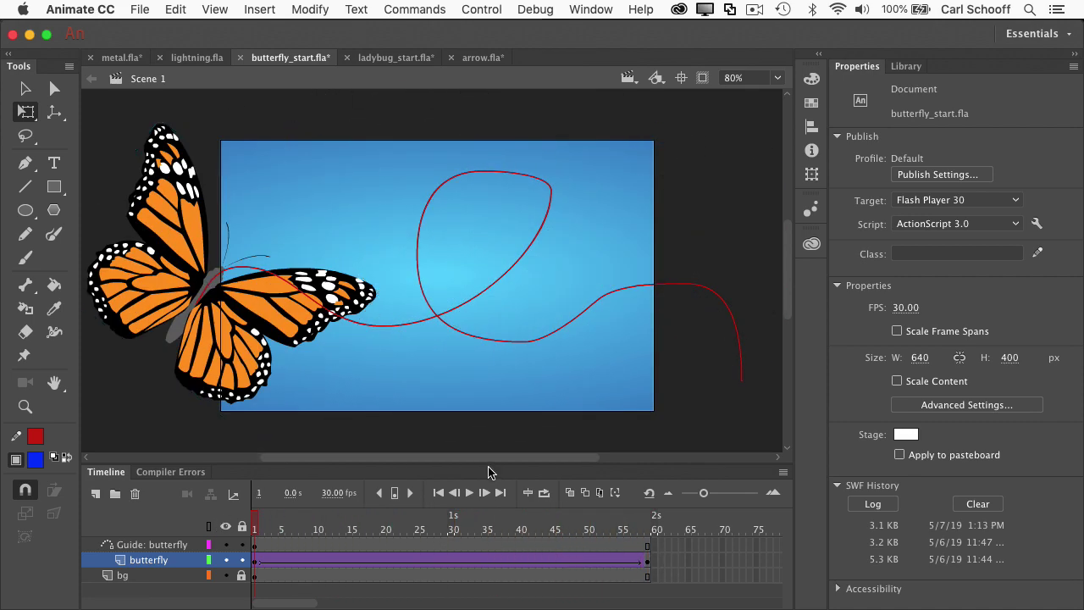
{"action": "left_click_drag", "start_coordinate": [257, 521], "coordinate": [678, 525]}
- Shrink the butterfly at the final frame to about 202 × 183 and test the movie
{"action": "left_click", "coordinate": [685, 377]}
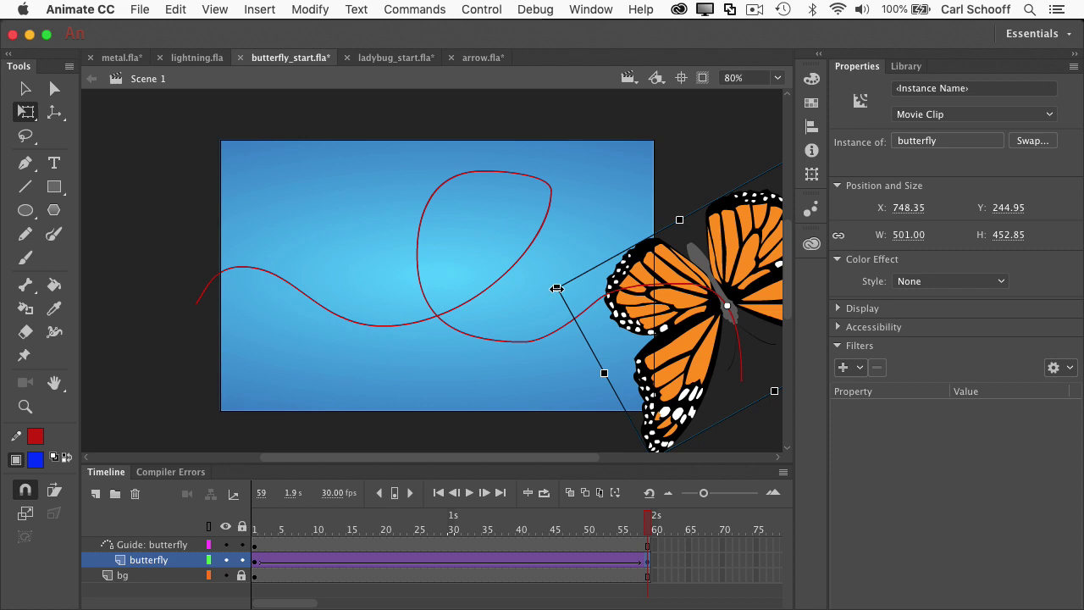
{"action": "left_click_drag", "start_coordinate": [556, 289], "coordinate": [658, 292]}
{"action": "key", "text": "super+Return"}
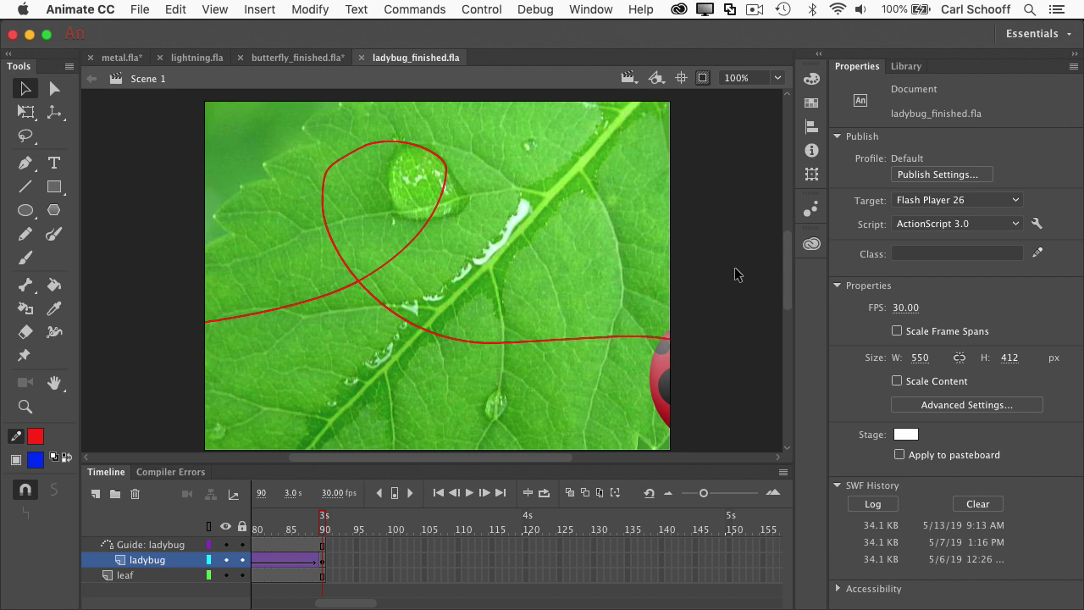
- Test-play the ladybug_finished animation with Cmd+Return
{"action": "key", "text": "super+Return"}
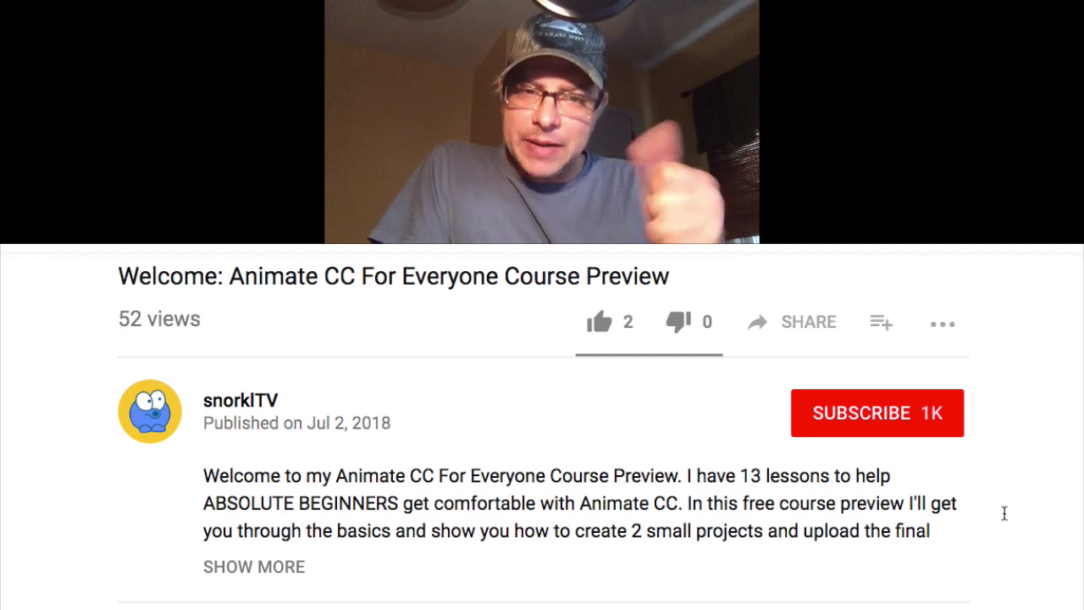
- Like the course preview video and turn on all notifications for the snorklTV channel
{"action": "left_click", "coordinate": [600, 325]}
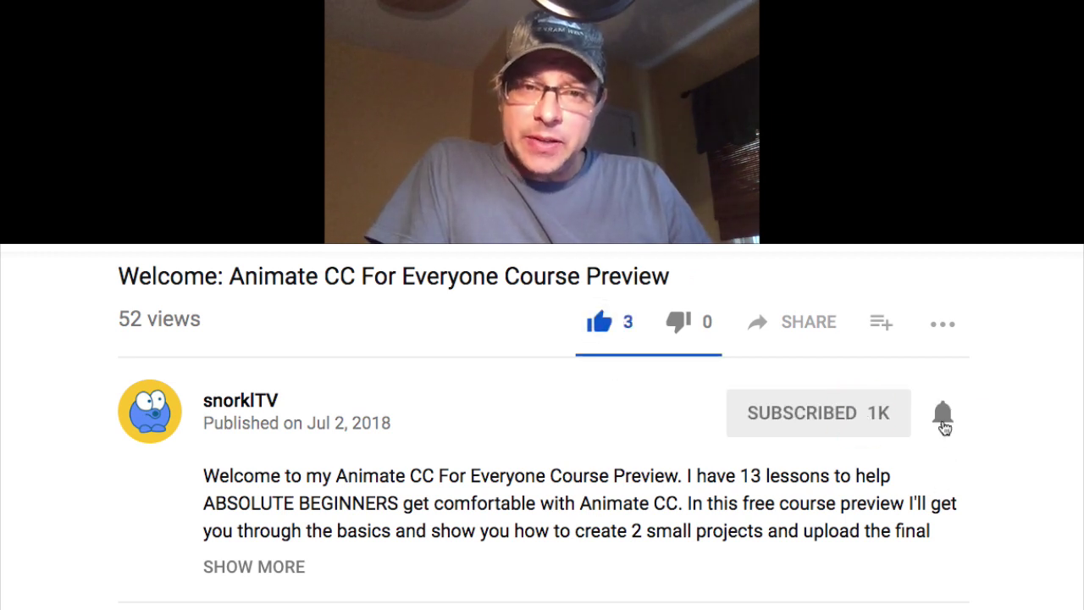
{"action": "left_click", "coordinate": [944, 419]}
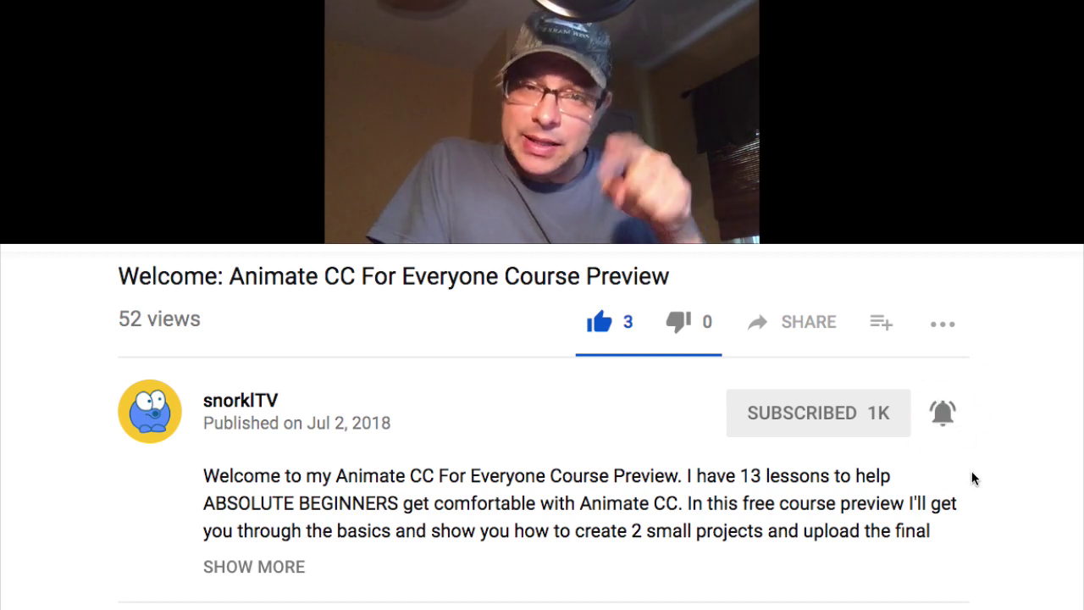